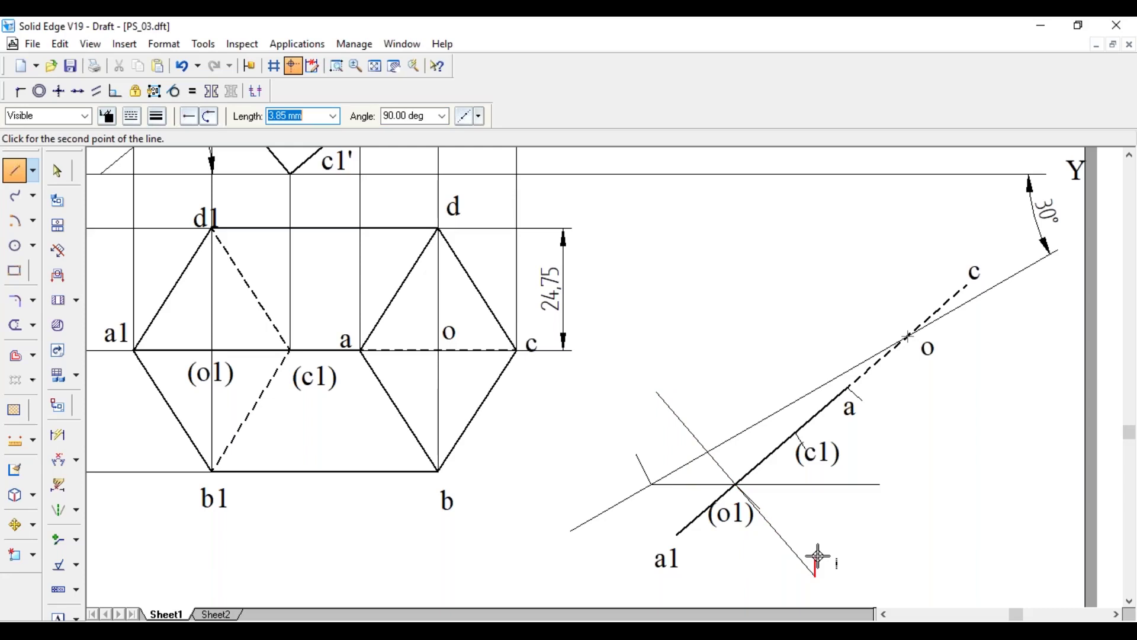
Draw a 24.75 mm line from point o towards d, perpendicular to line a–c, at 130.75 degrees.
right_click(818, 556)
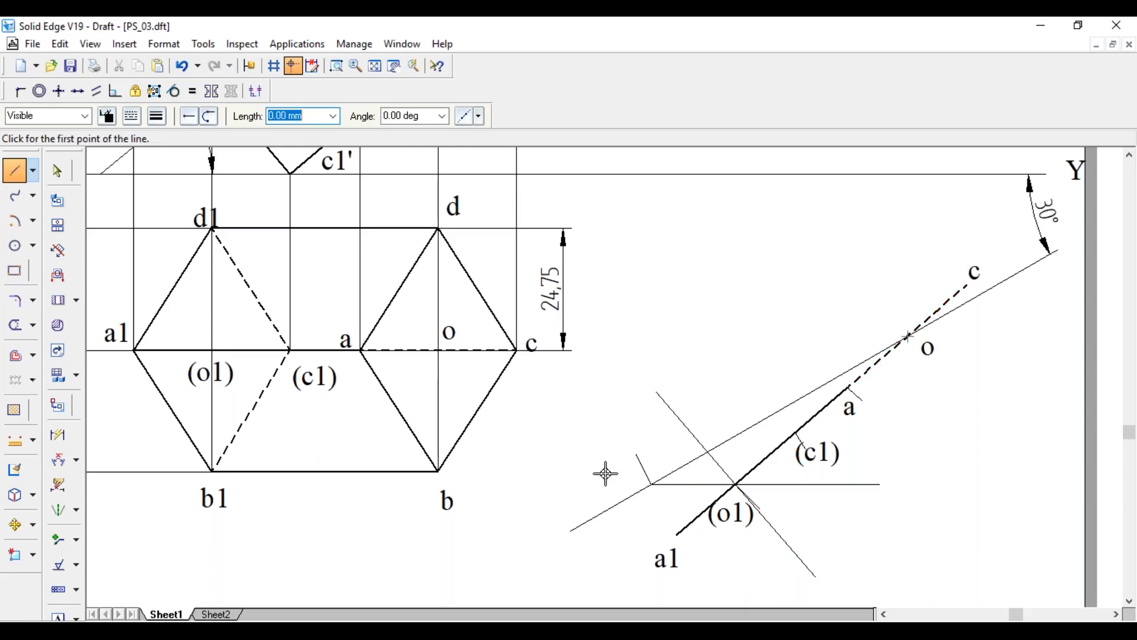
click(908, 337)
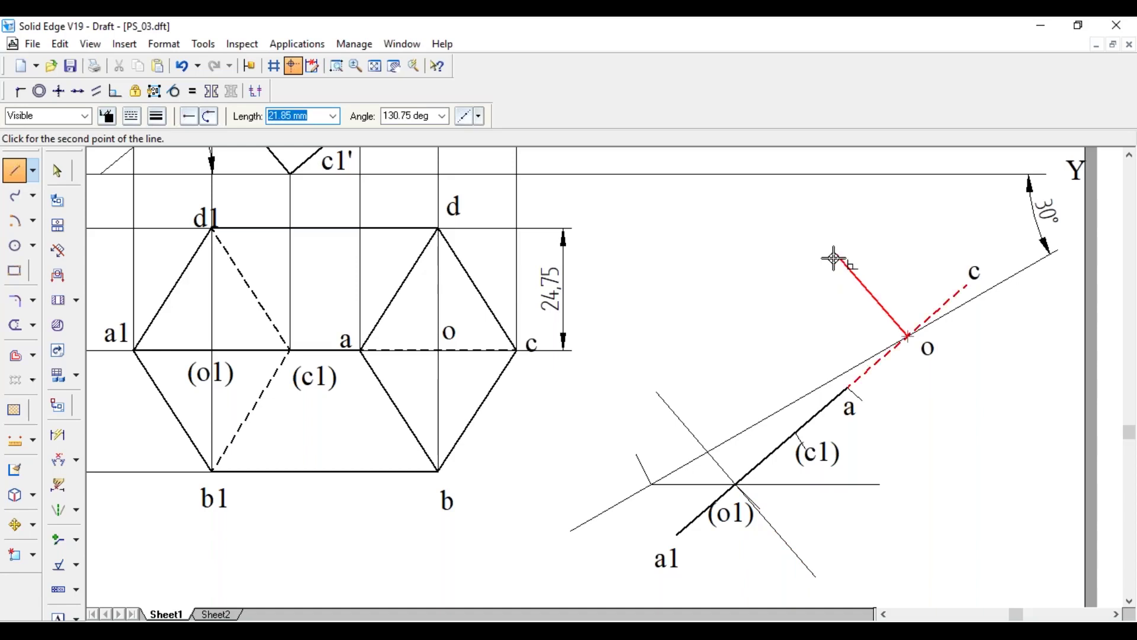
text(24.75)
key(Tab)
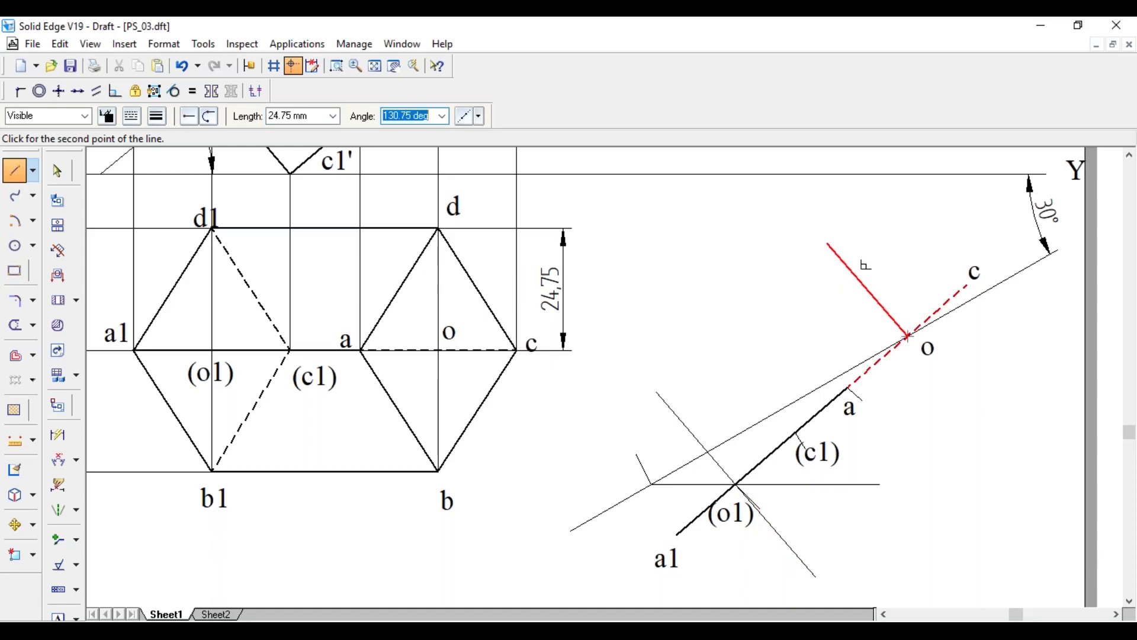
key(Return)
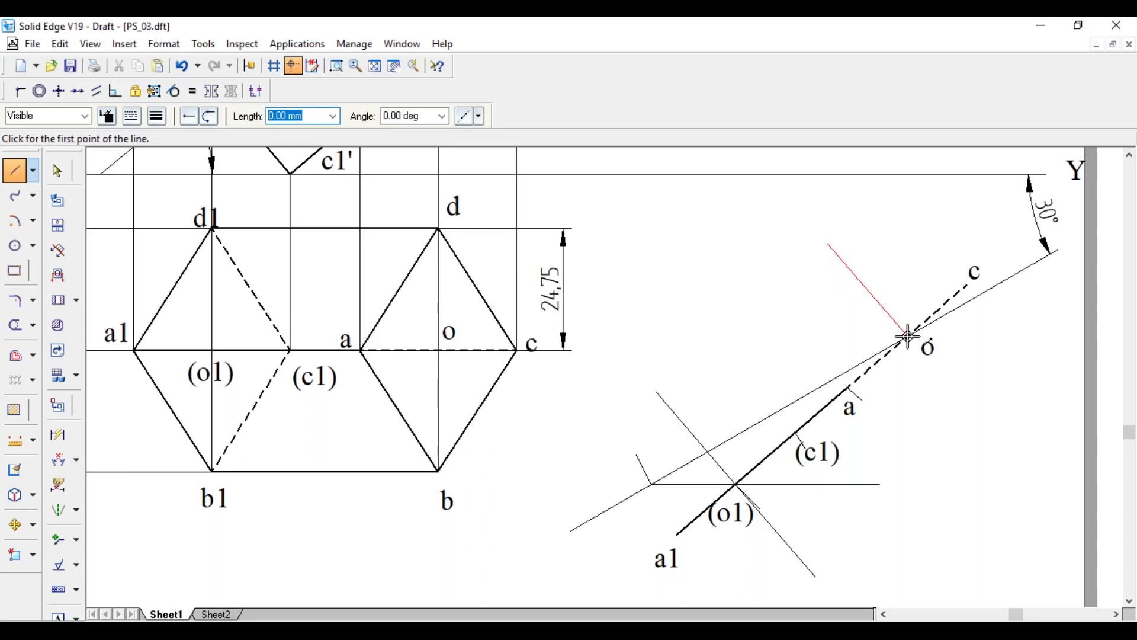
Draw a matching 24.75 mm line from point o towards b on the opposite side, at -49.25 degrees.
click(908, 336)
text(24.75)
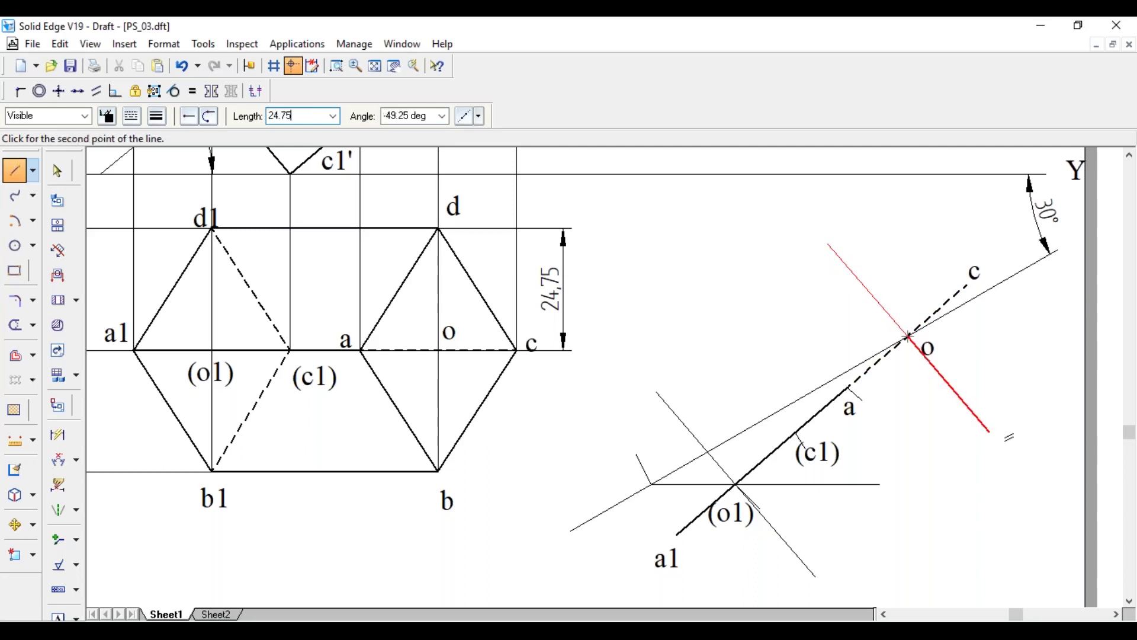
key(Tab)
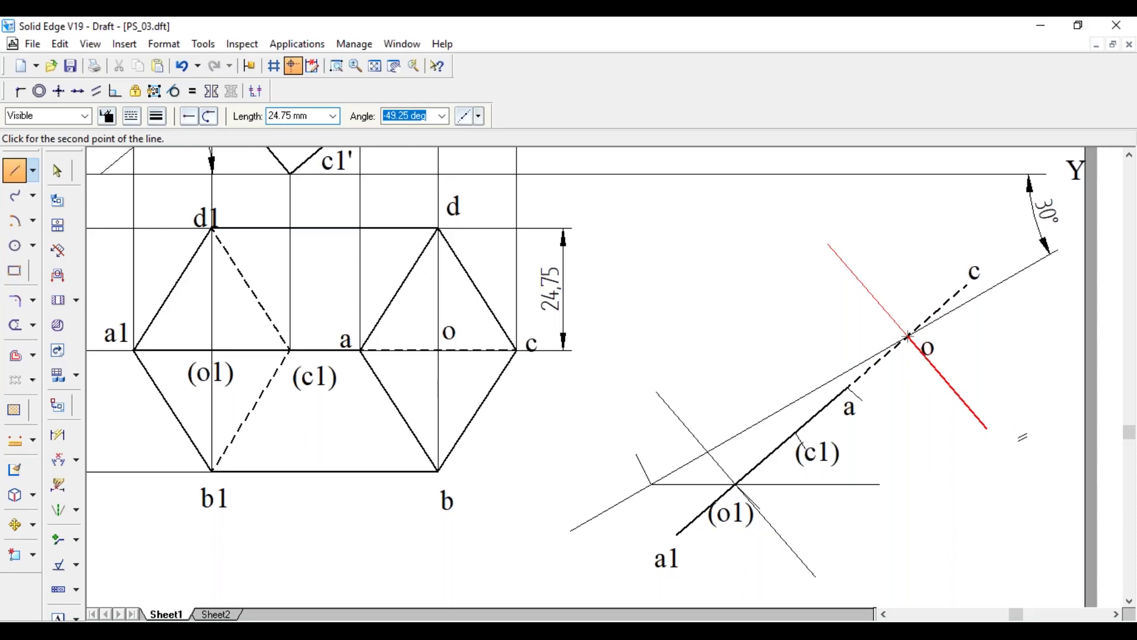
click(997, 439)
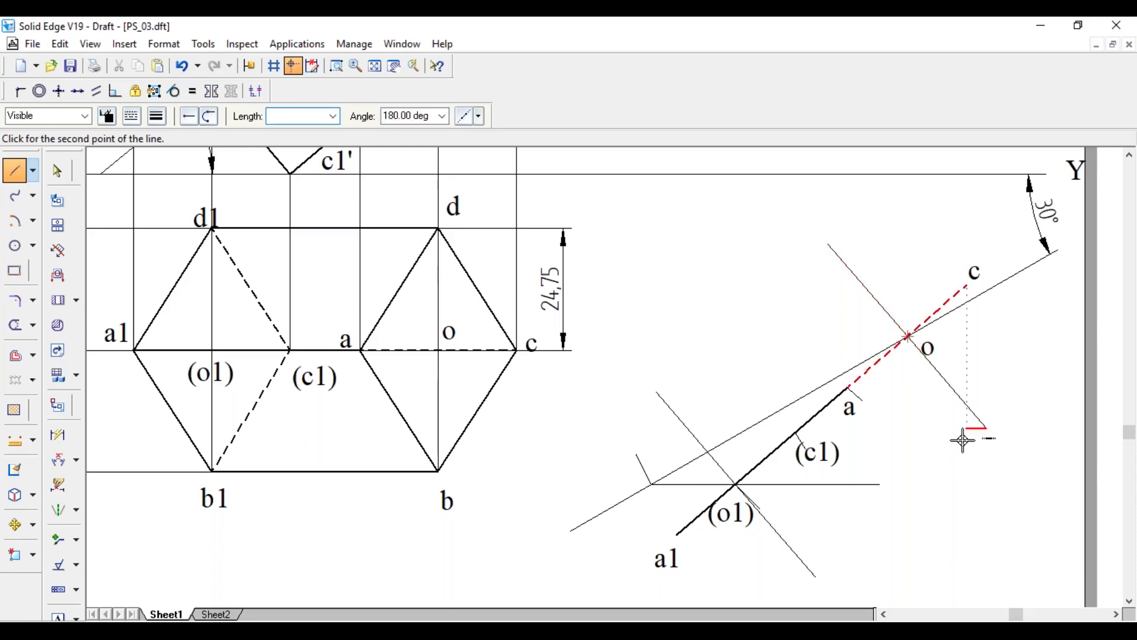
right_click(963, 440)
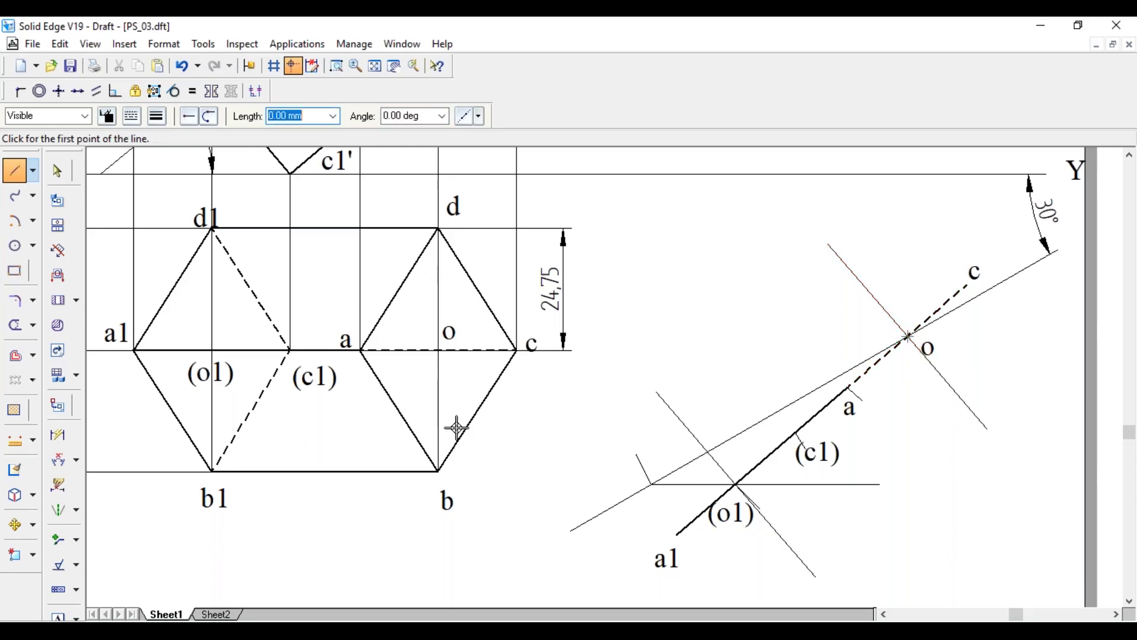
key(Escape)
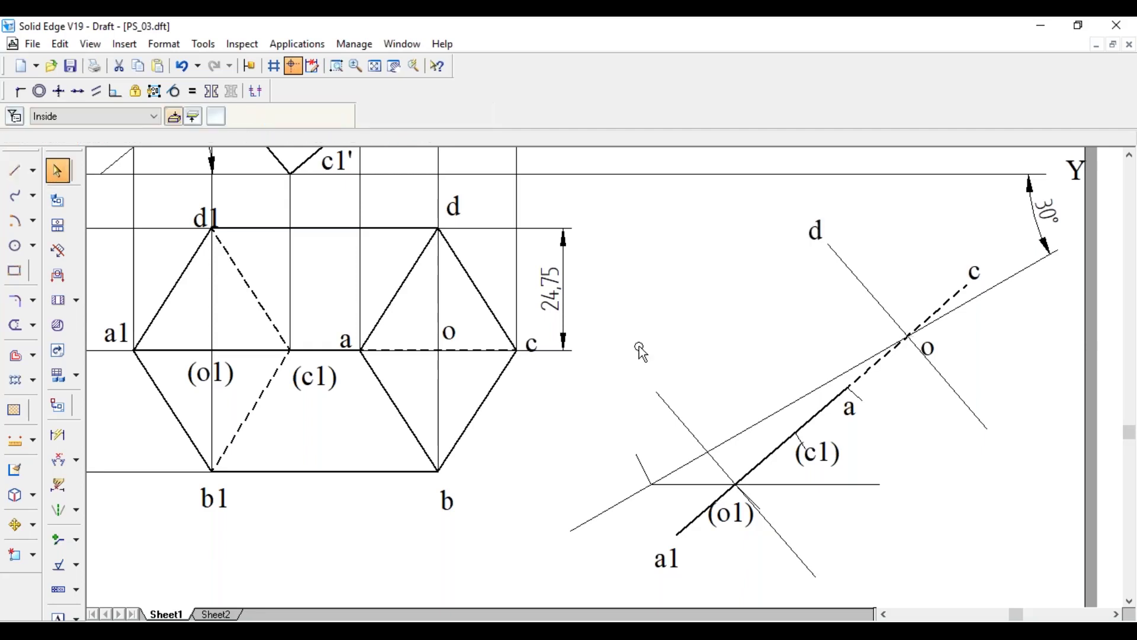
Label the ends of the perpendicular lines through o and o1 as d, b, d1 and b1, copying the existing top-view labels.
ctrl+drag(639, 347, 619, 409)
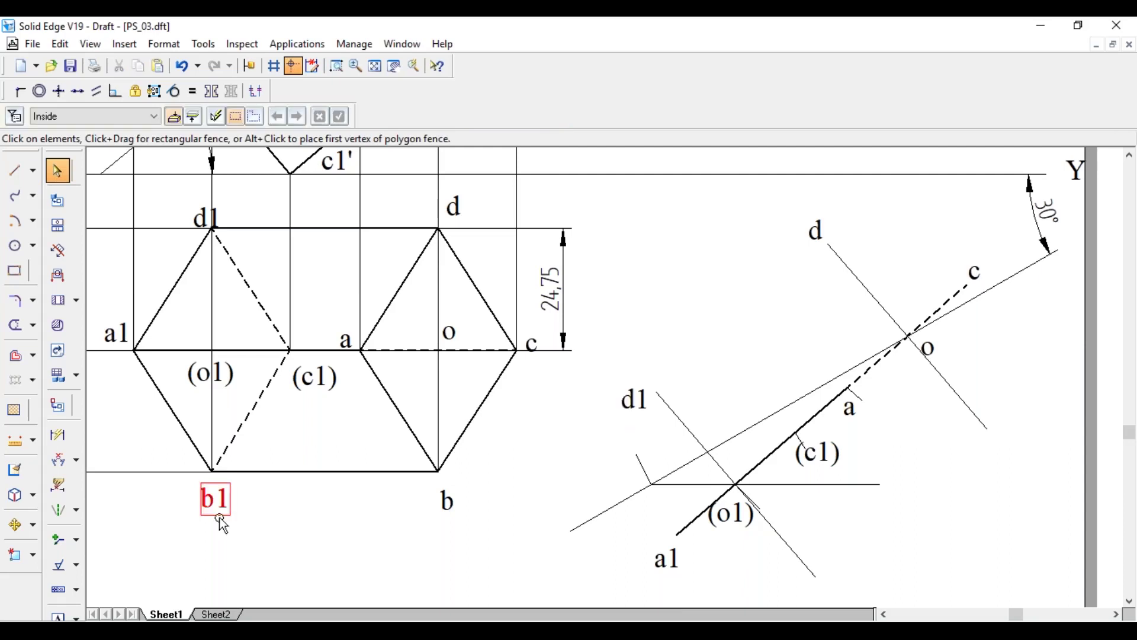
ctrl+drag(219, 518, 842, 604)
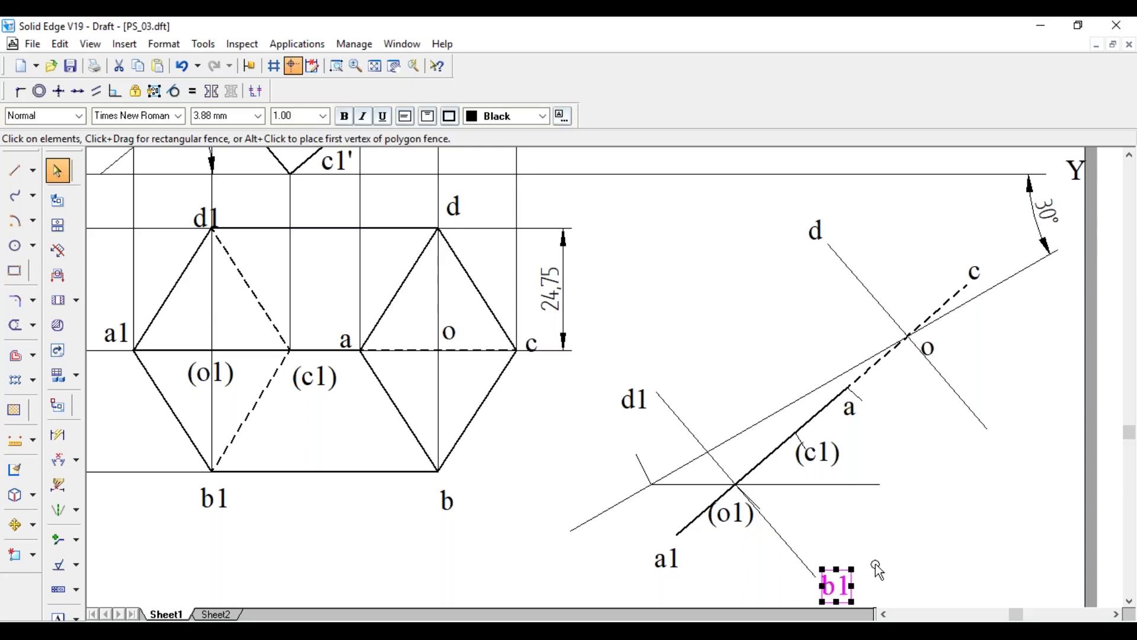
click(875, 565)
Draw the inclined top view's outer outline through a1, b1, b, c, d, d1 and back to a1 with 0.50 mm wide lines.
scroll(876, 565, down, 1)
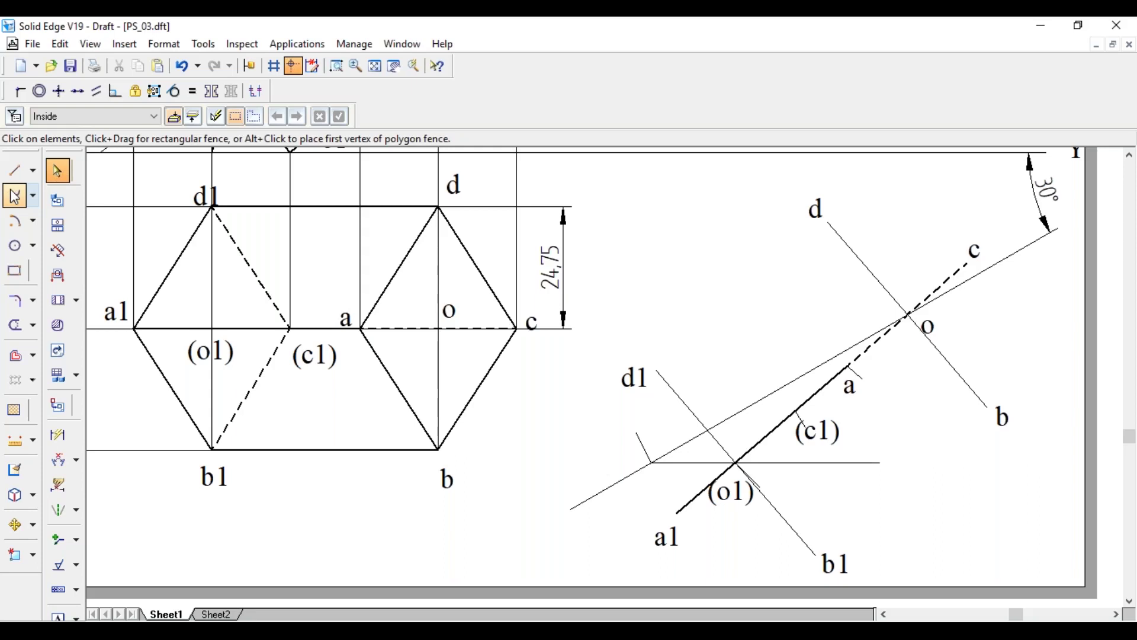
click(15, 170)
click(157, 116)
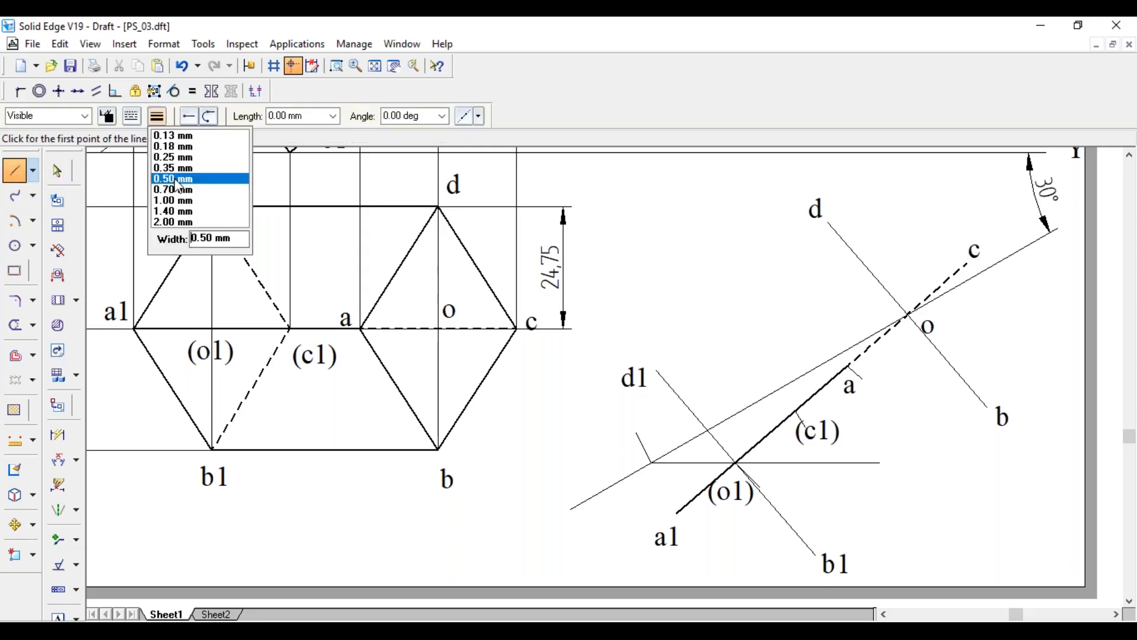
click(177, 179)
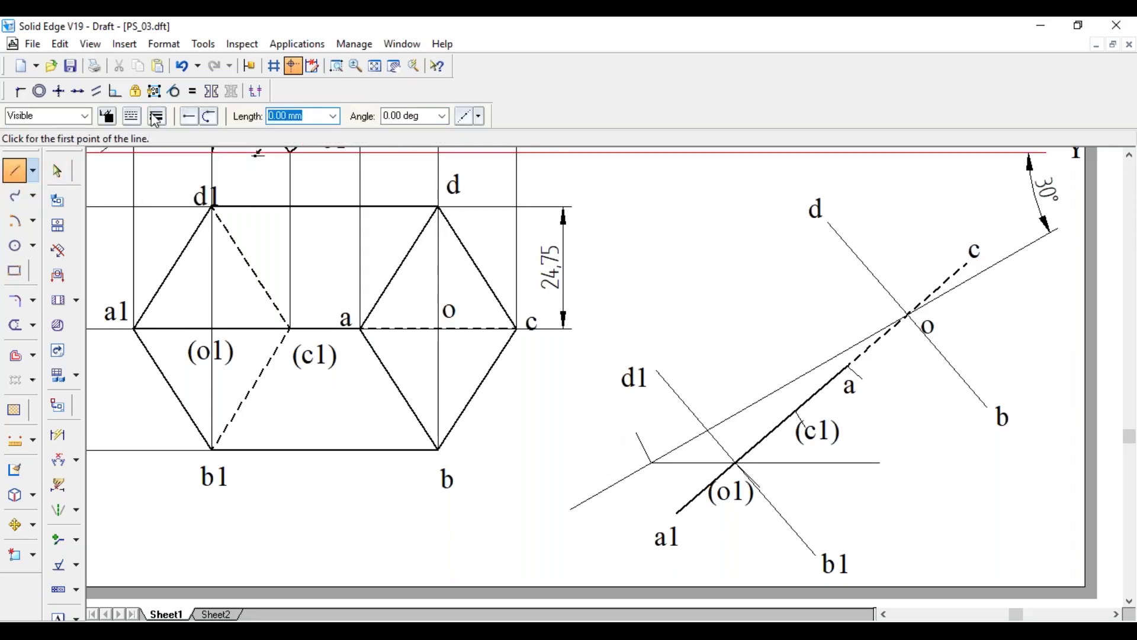
click(676, 513)
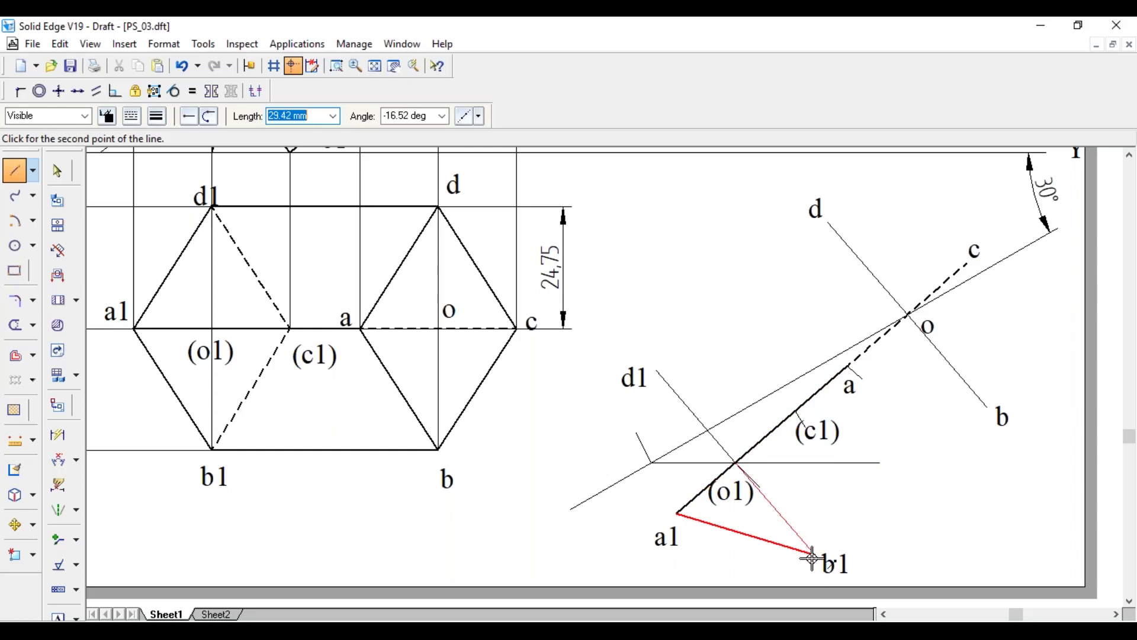
click(815, 555)
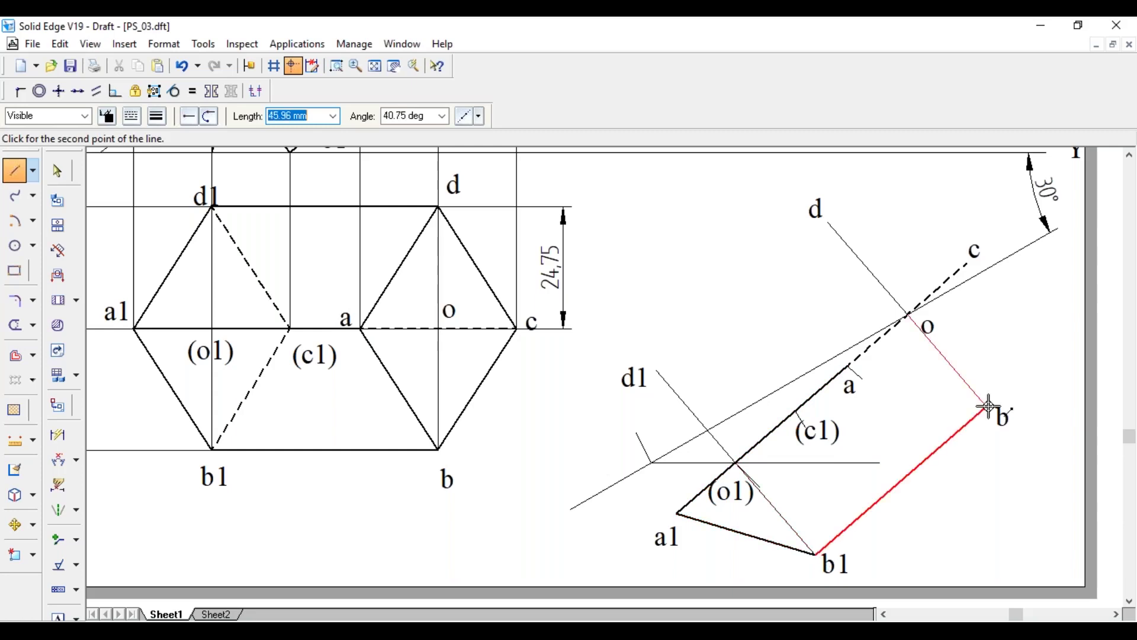
click(987, 406)
click(967, 265)
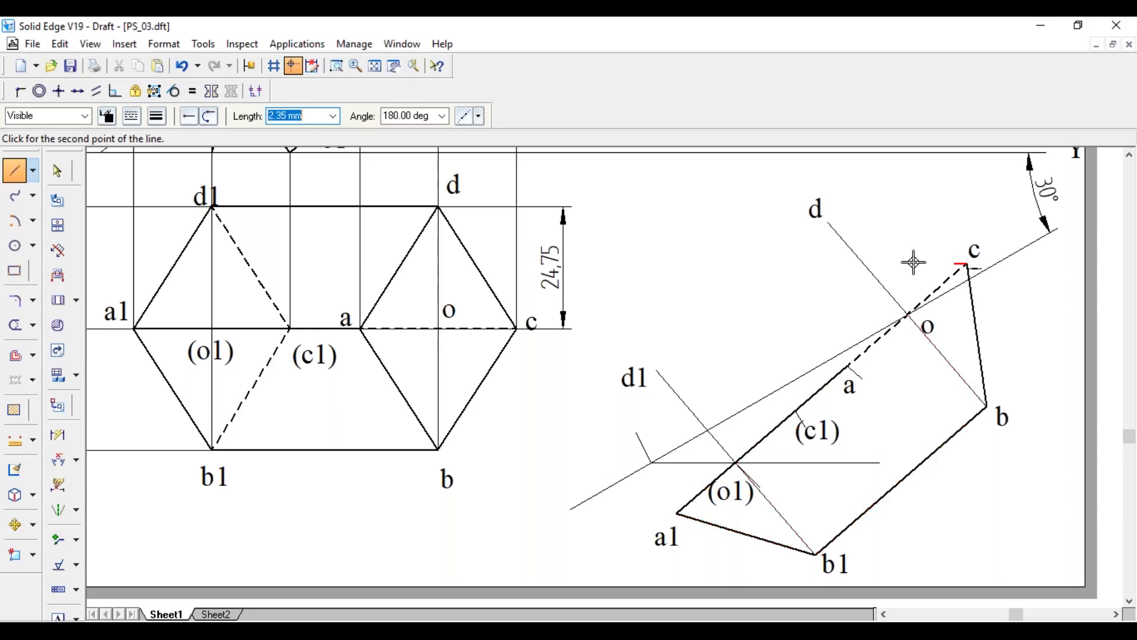
click(828, 224)
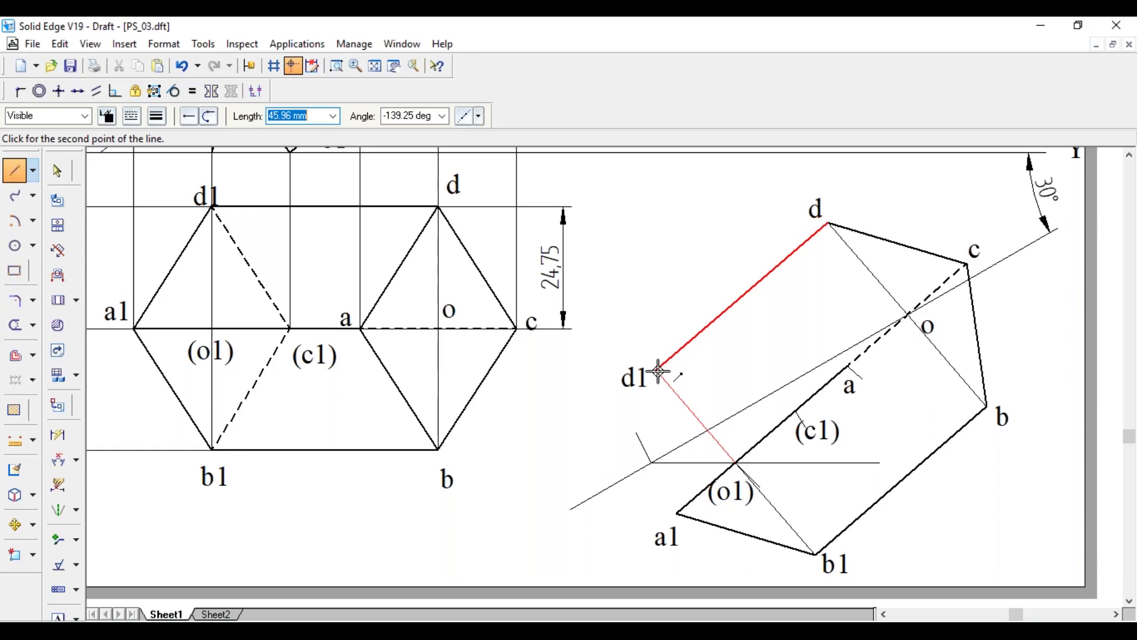
click(659, 372)
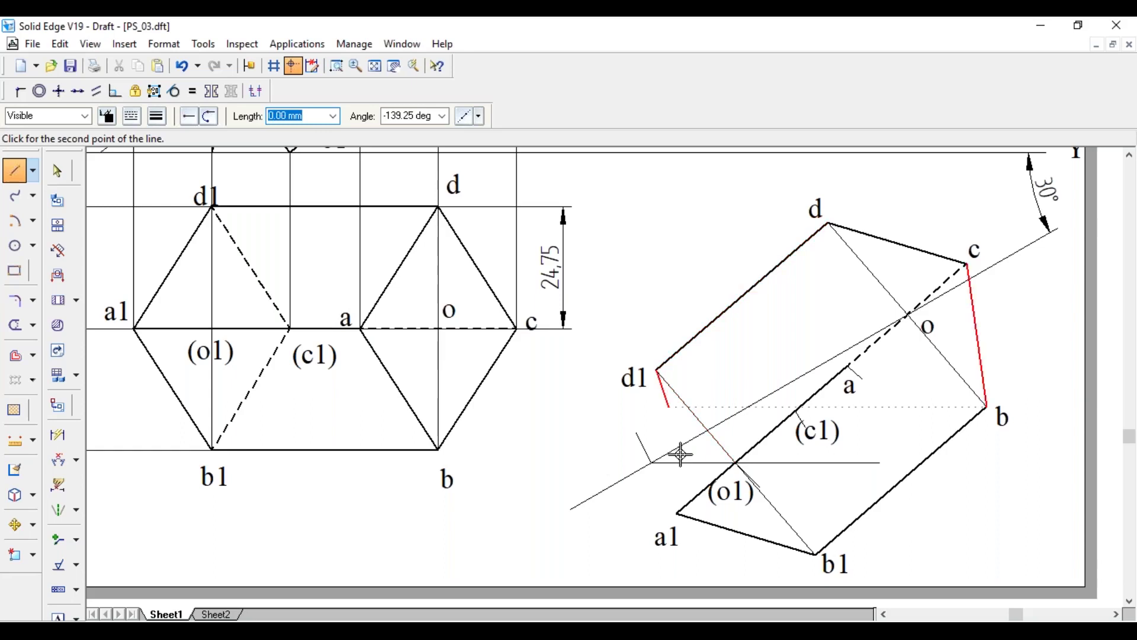
click(678, 513)
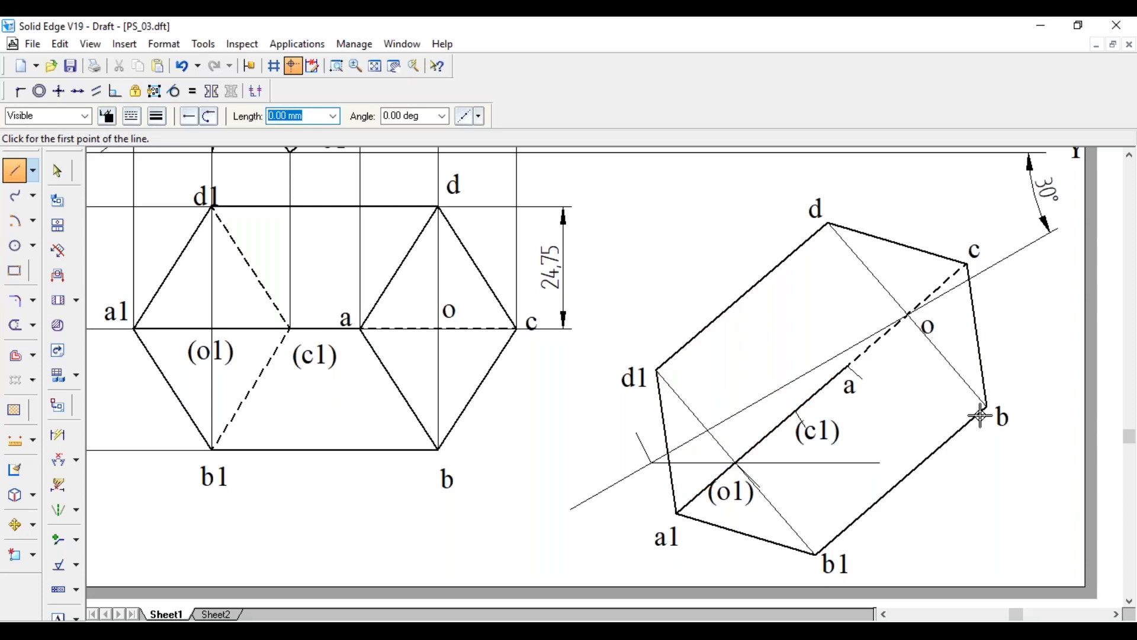
Draw the visible end-face edges from b to a and from a to d in the inclined top view.
click(982, 413)
click(848, 365)
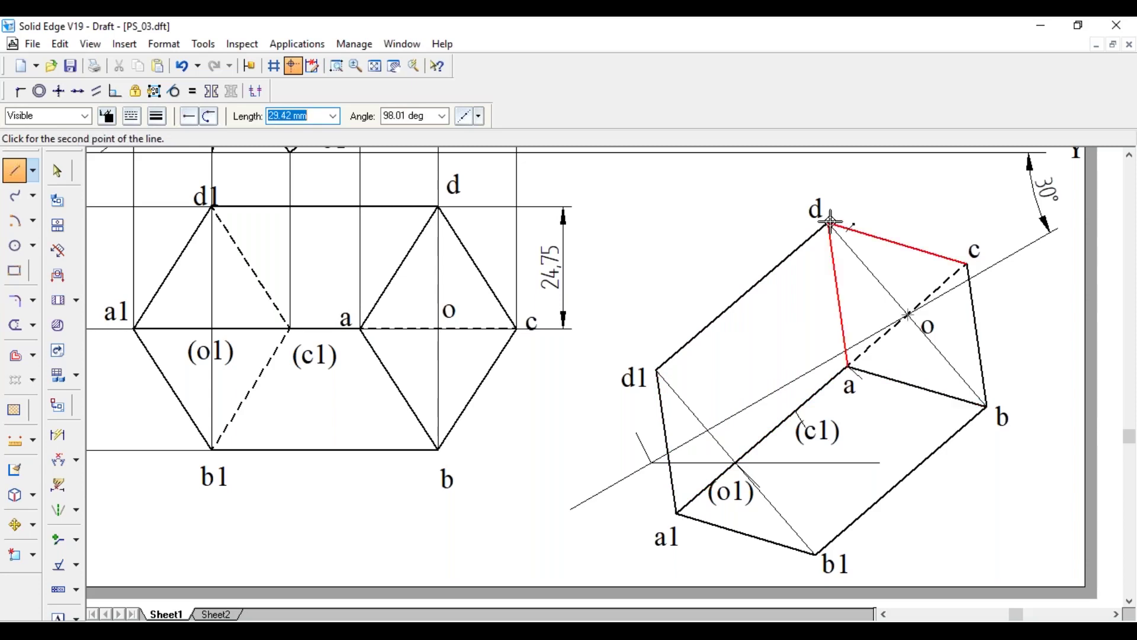
double_click(830, 222)
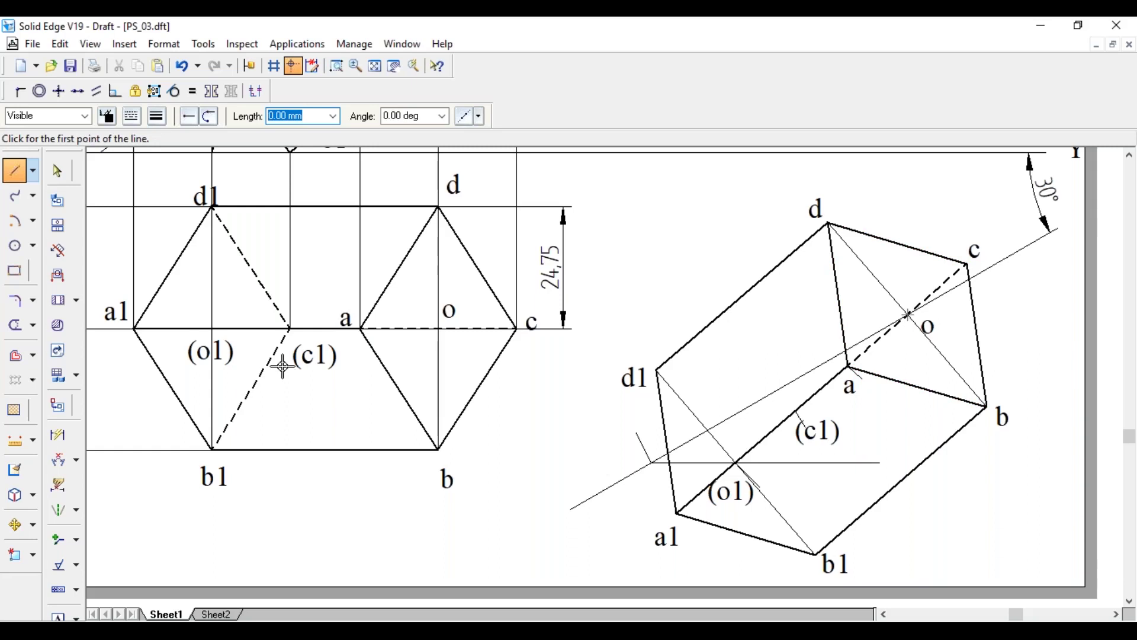
Draw the hidden edges from b1 to c1 and from c1 to d1 as dashed lines.
click(815, 552)
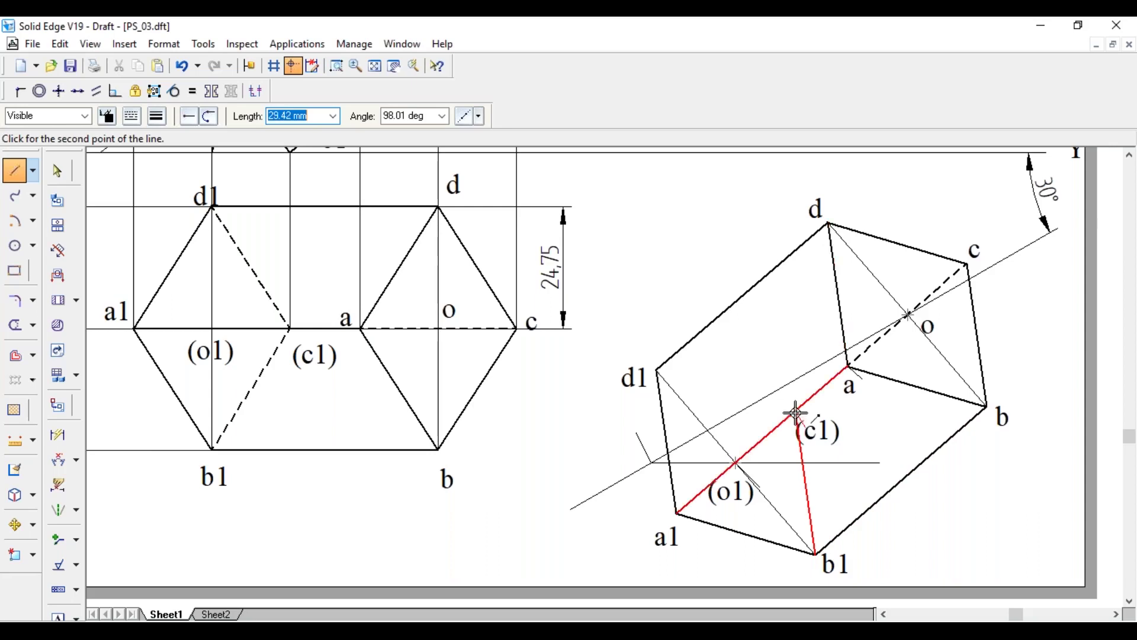
click(795, 413)
click(658, 371)
key(Escape)
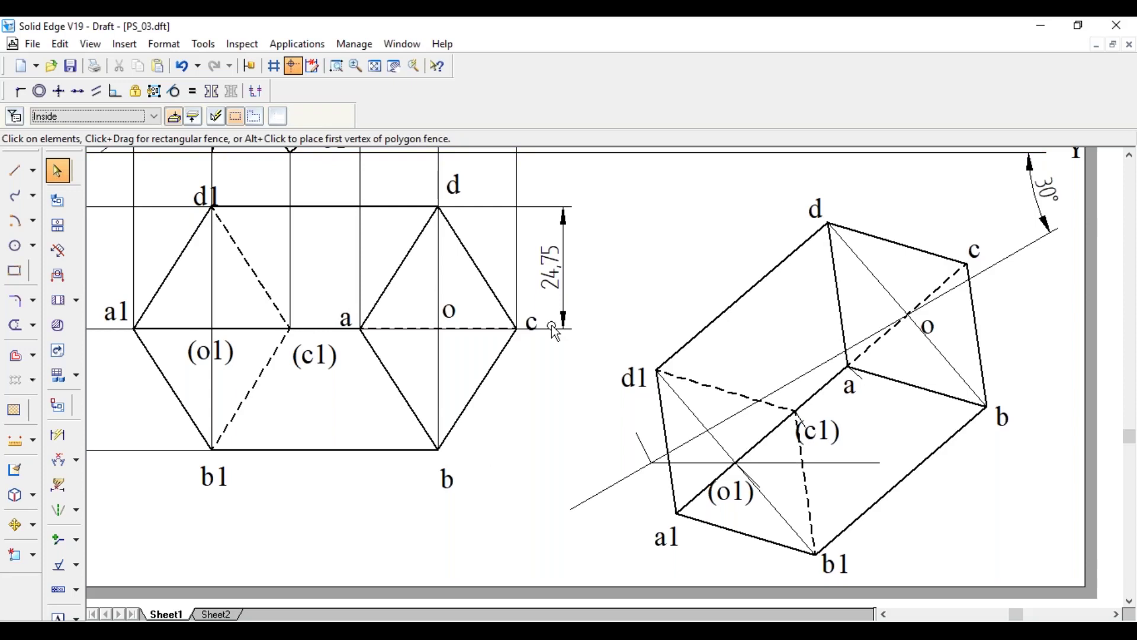
Delete the 24.75 mm dimension beside the middle top view.
click(552, 326)
key(Delete)
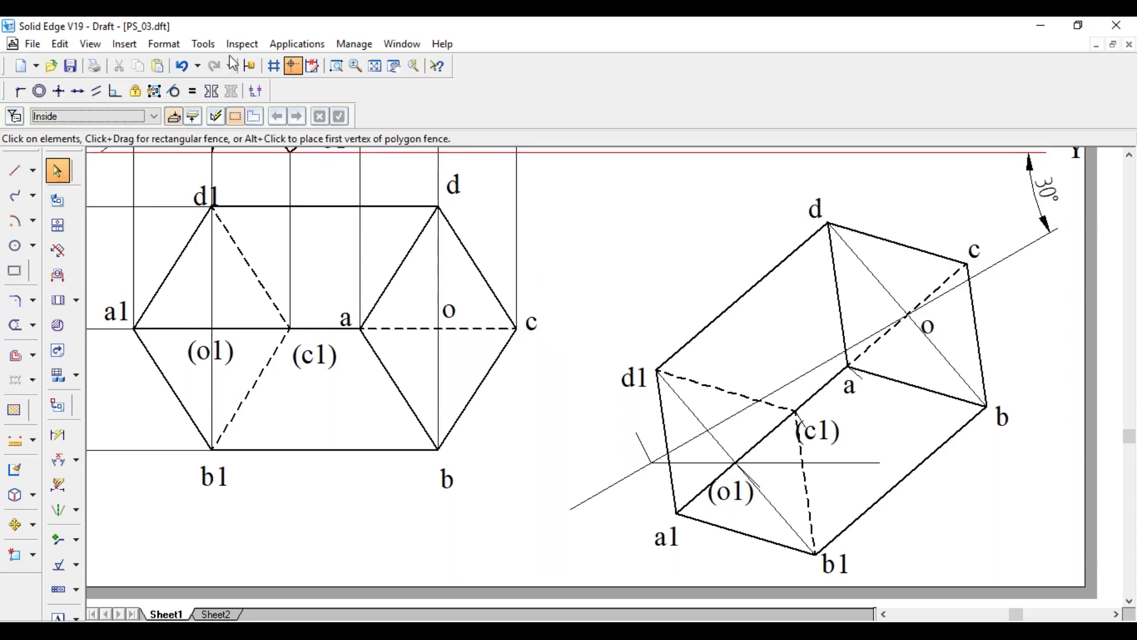
Draw a continuous thin horizontal projector about 130 mm long from o1' in the tilted front view towards the final view's area.
click(375, 66)
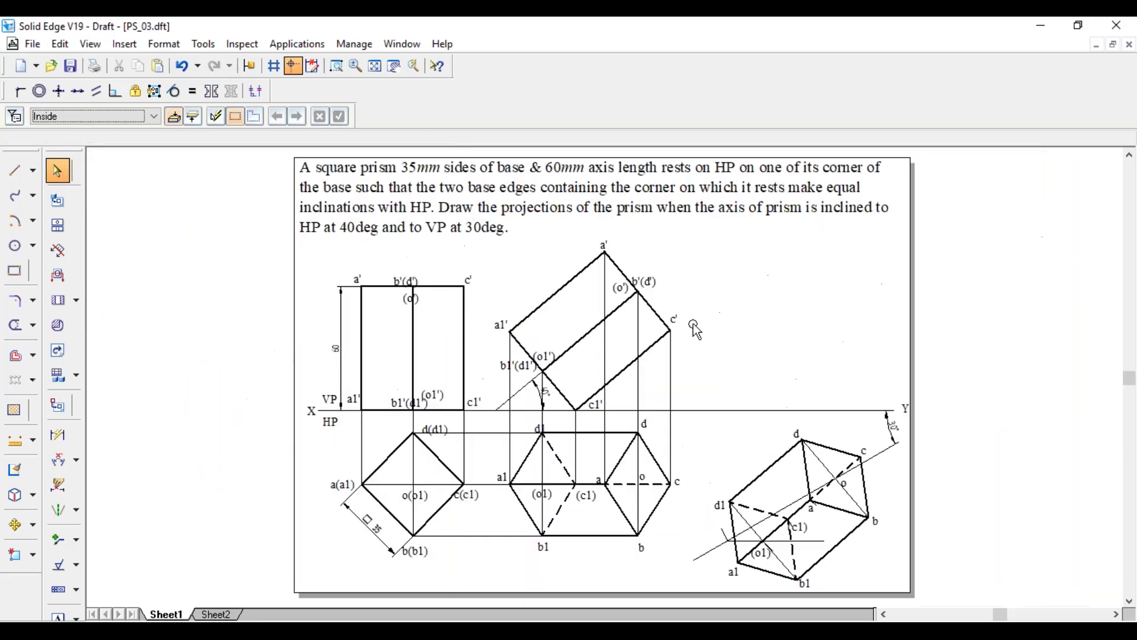
click(14, 171)
click(132, 116)
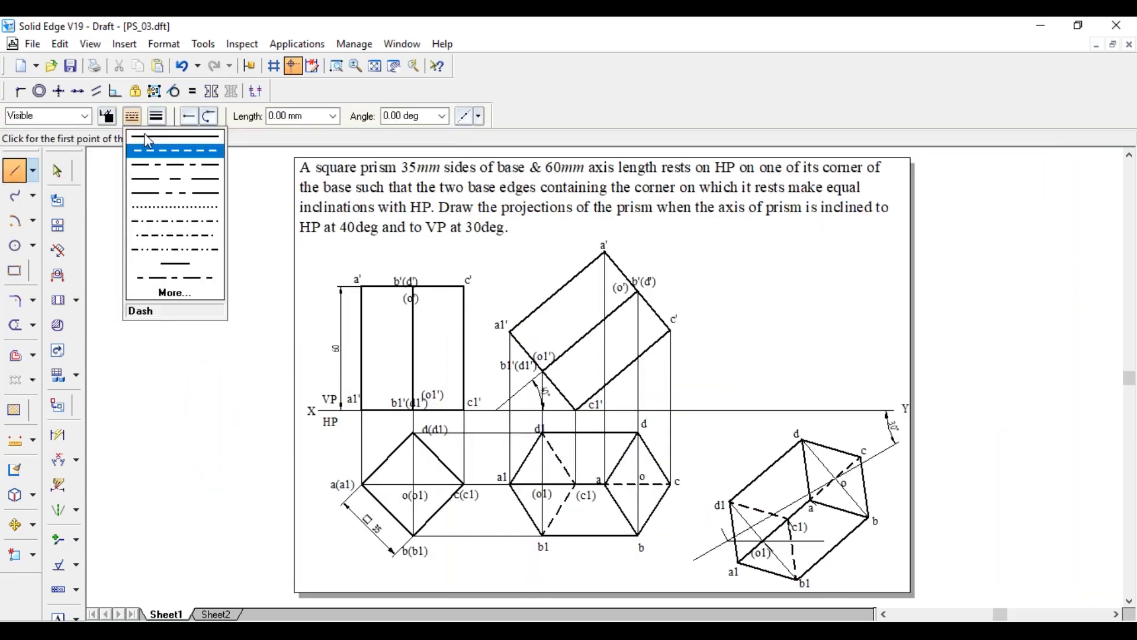
click(148, 141)
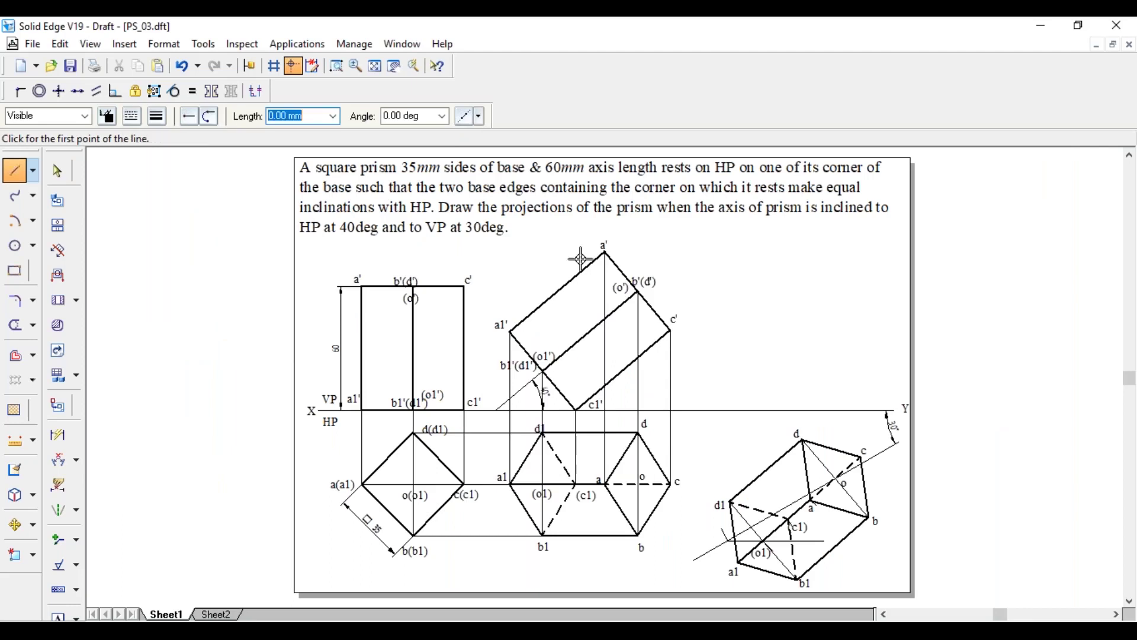
click(637, 291)
click(544, 369)
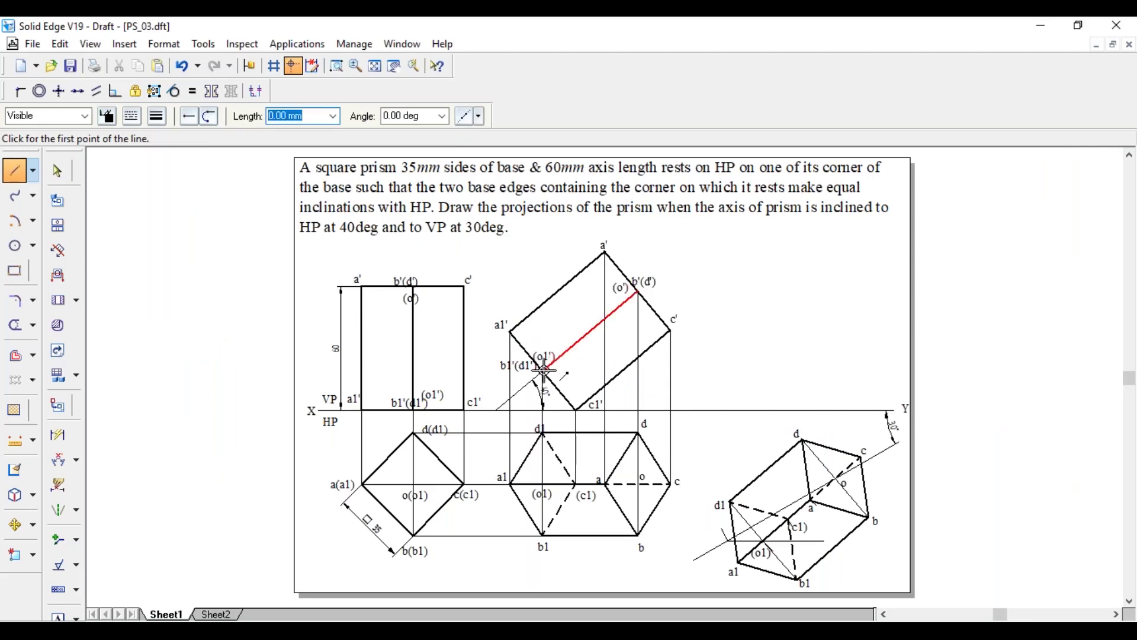
click(544, 370)
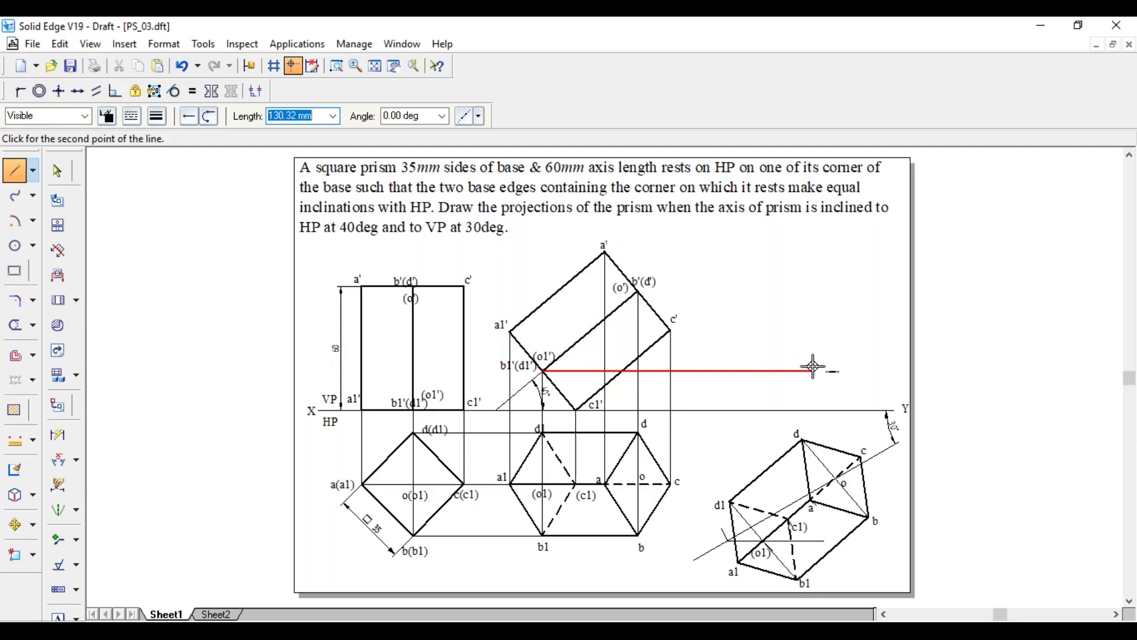
click(813, 371)
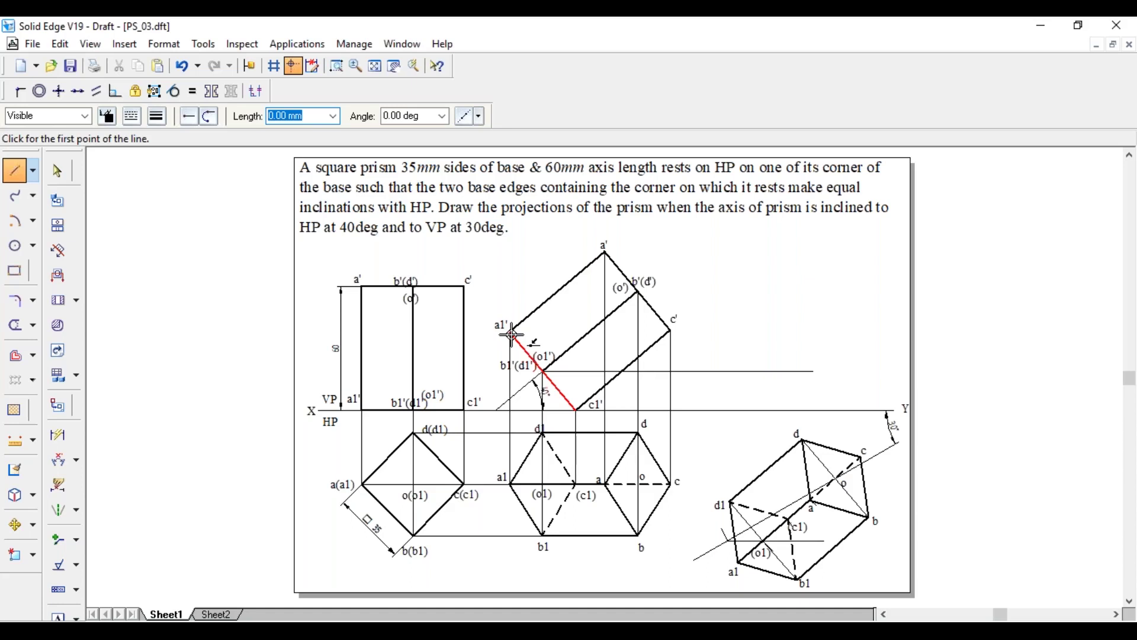
Draw horizontal projectors from a1', c', b'(d') and a' of the tilted front view towards the final view's area.
click(511, 333)
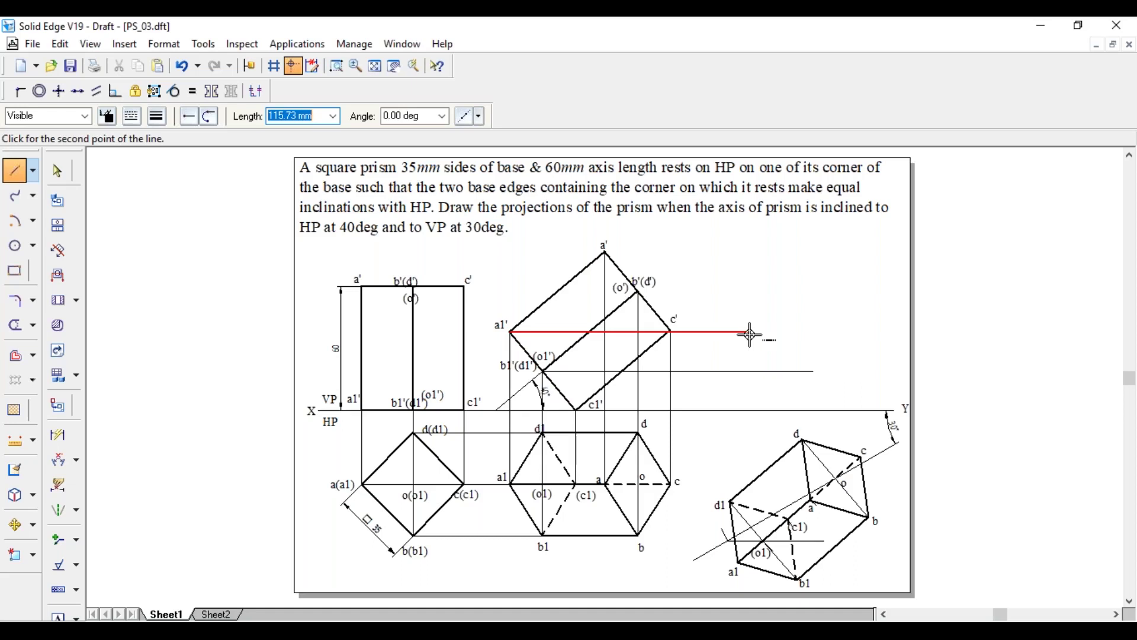
click(751, 333)
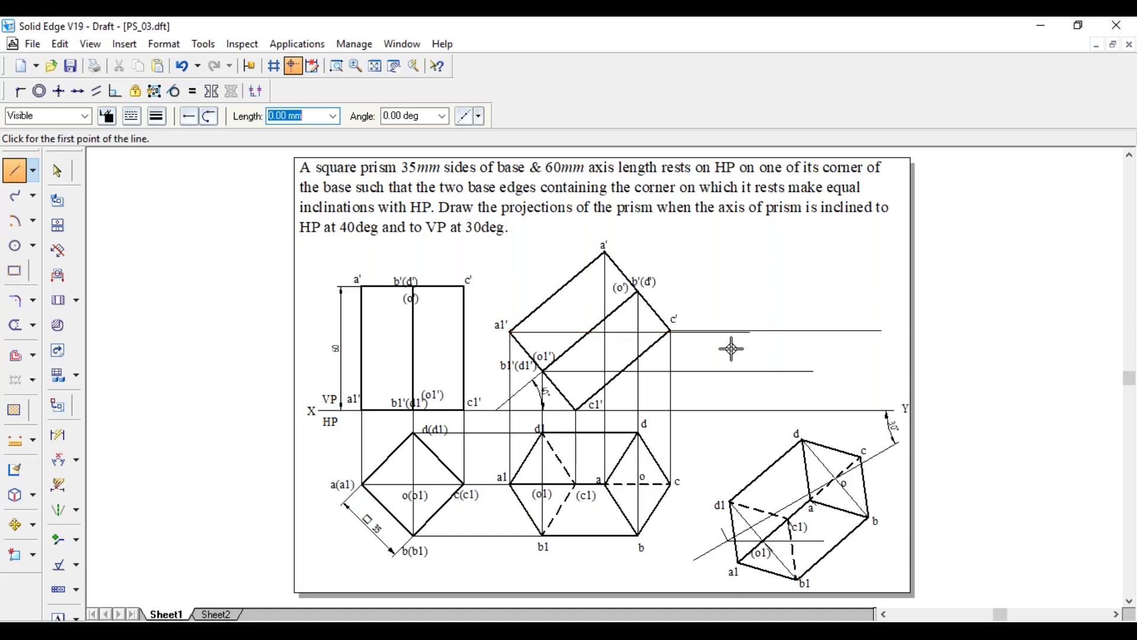
click(637, 291)
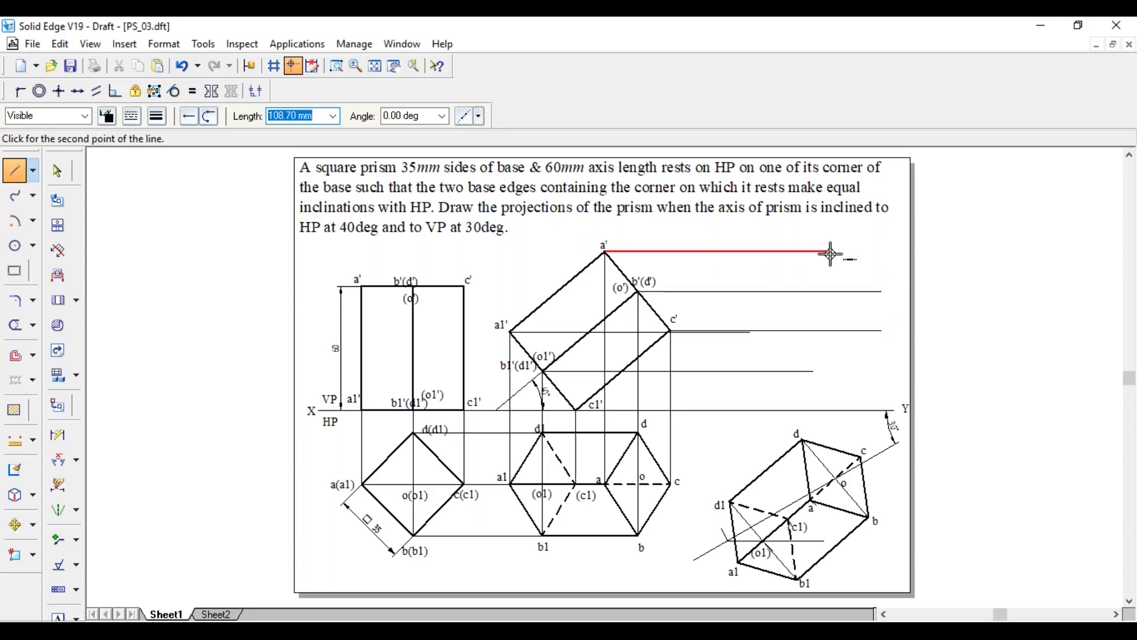
click(831, 253)
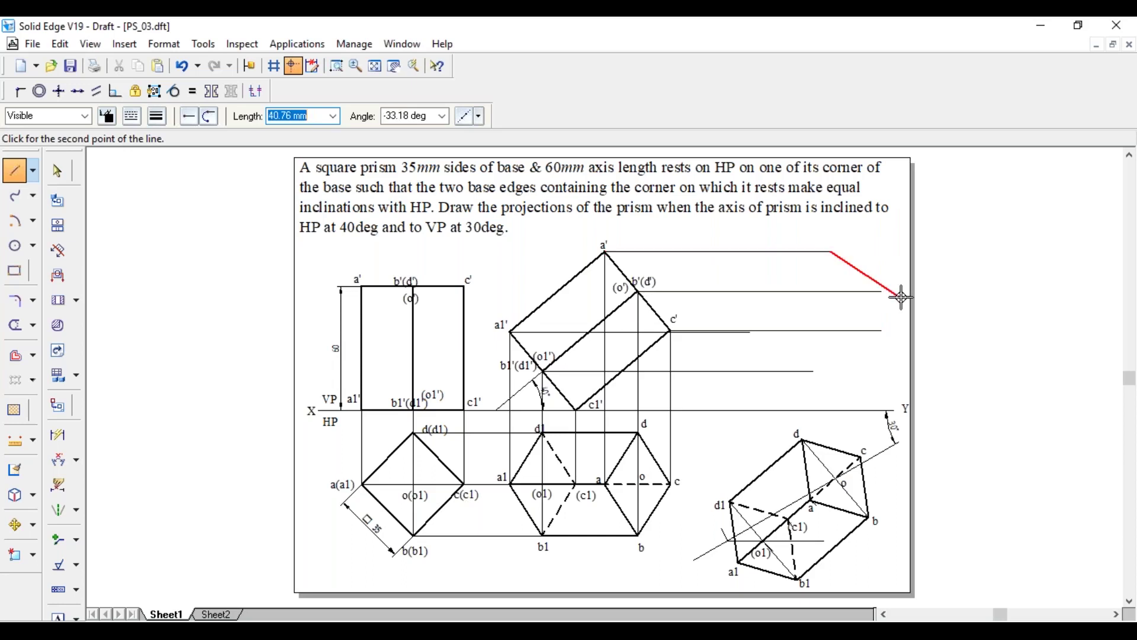
Draw vertical projectors from a1, b1, c1 and d1 of the final top view up to their corresponding horizontal projectors and the XY line.
right_click(902, 296)
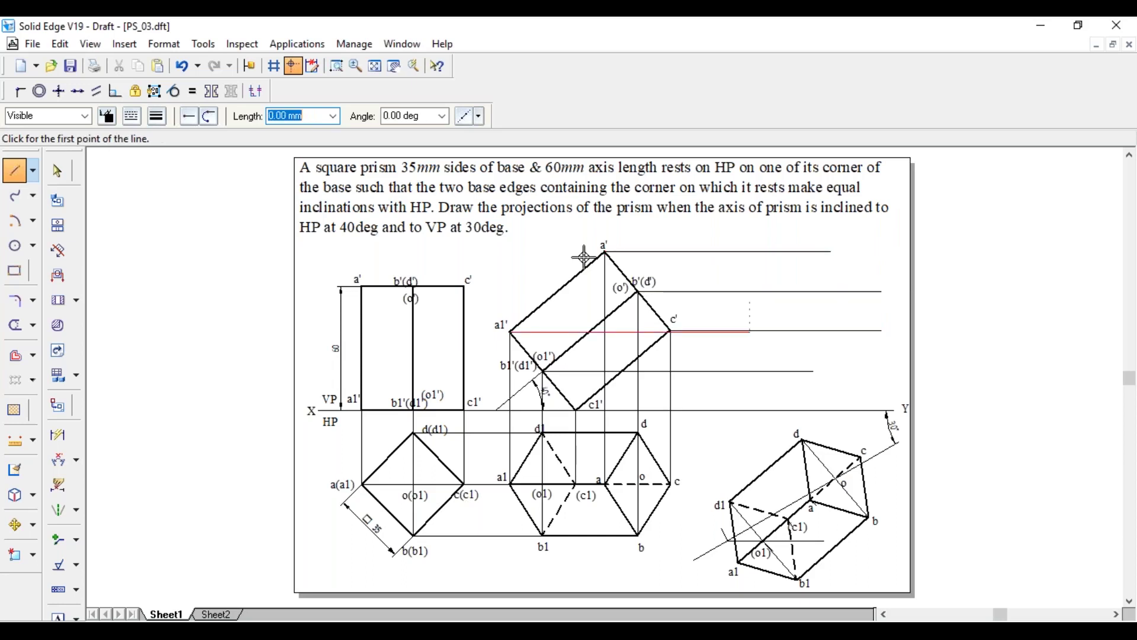
click(337, 65)
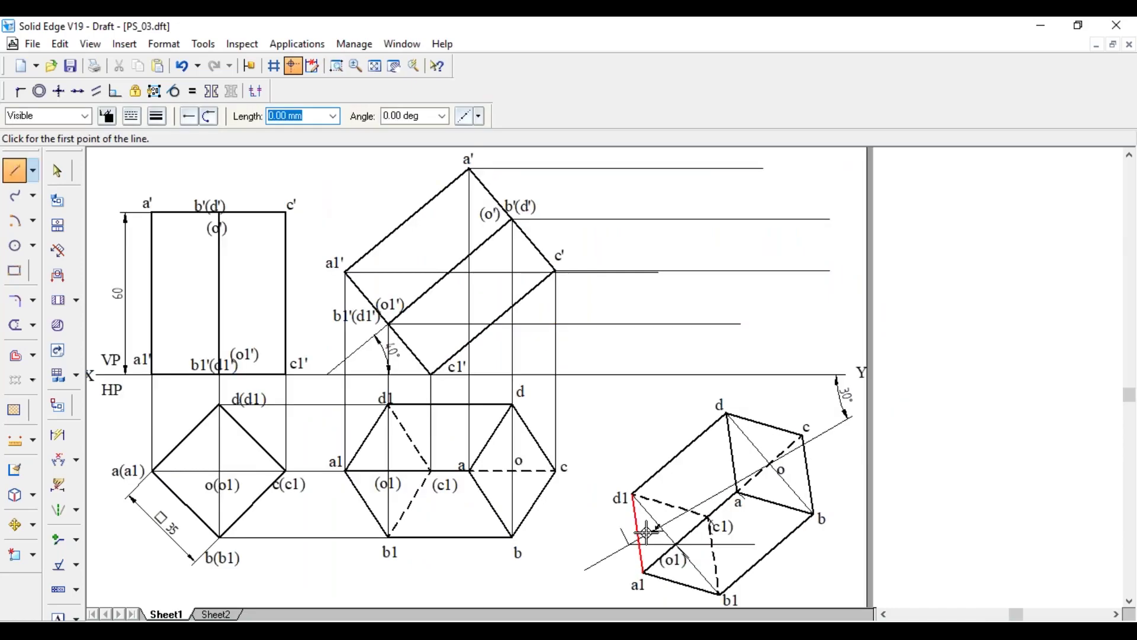
click(644, 570)
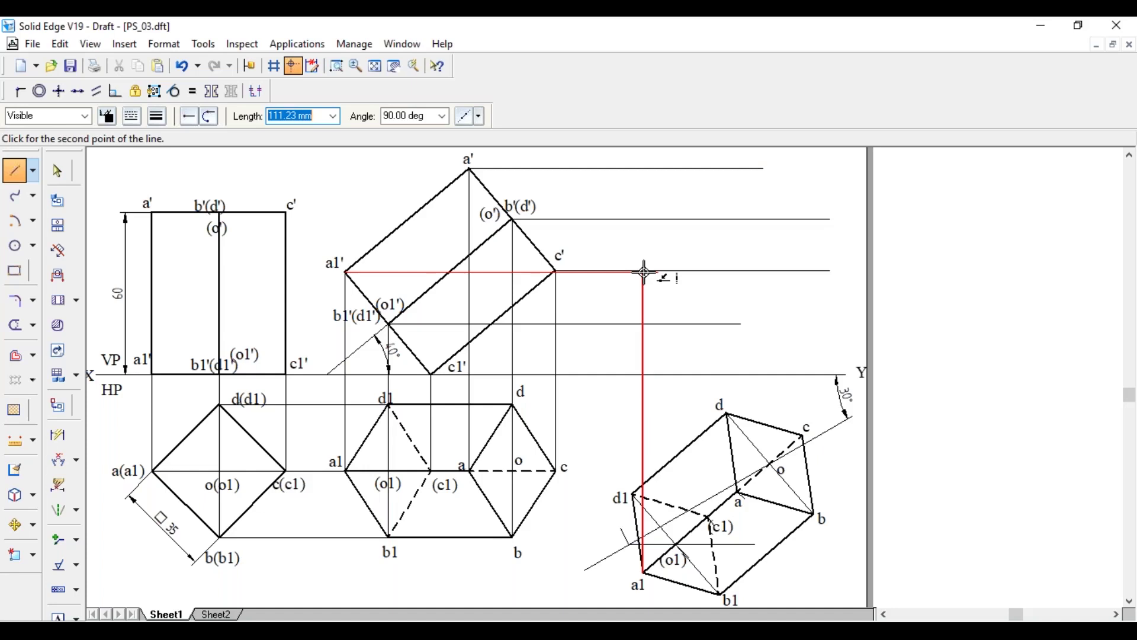
click(643, 272)
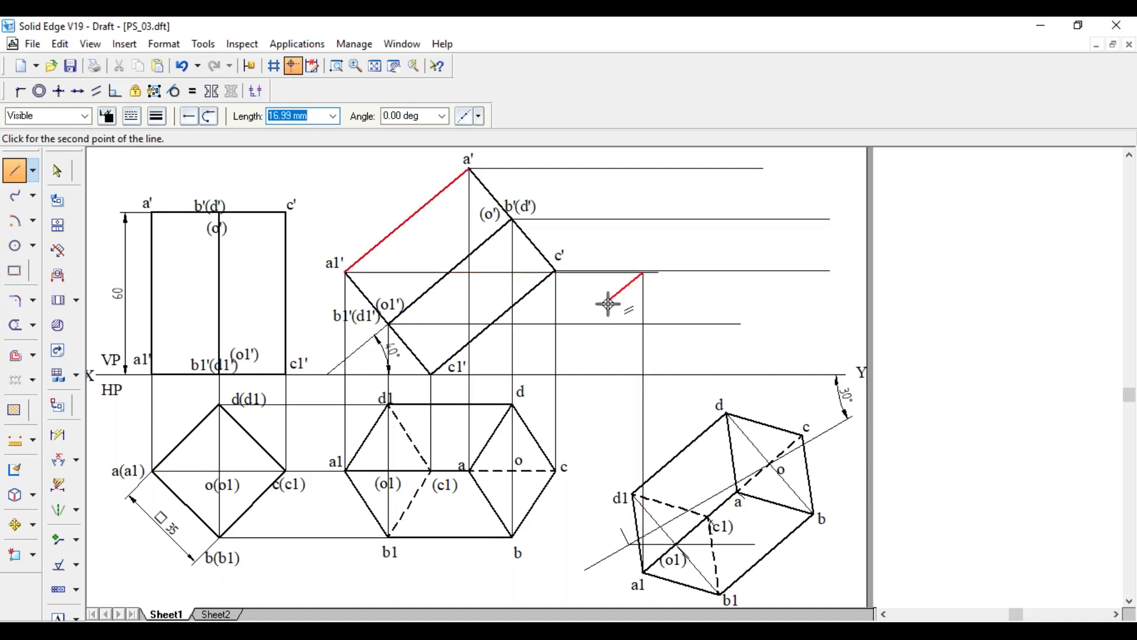
right_click(608, 304)
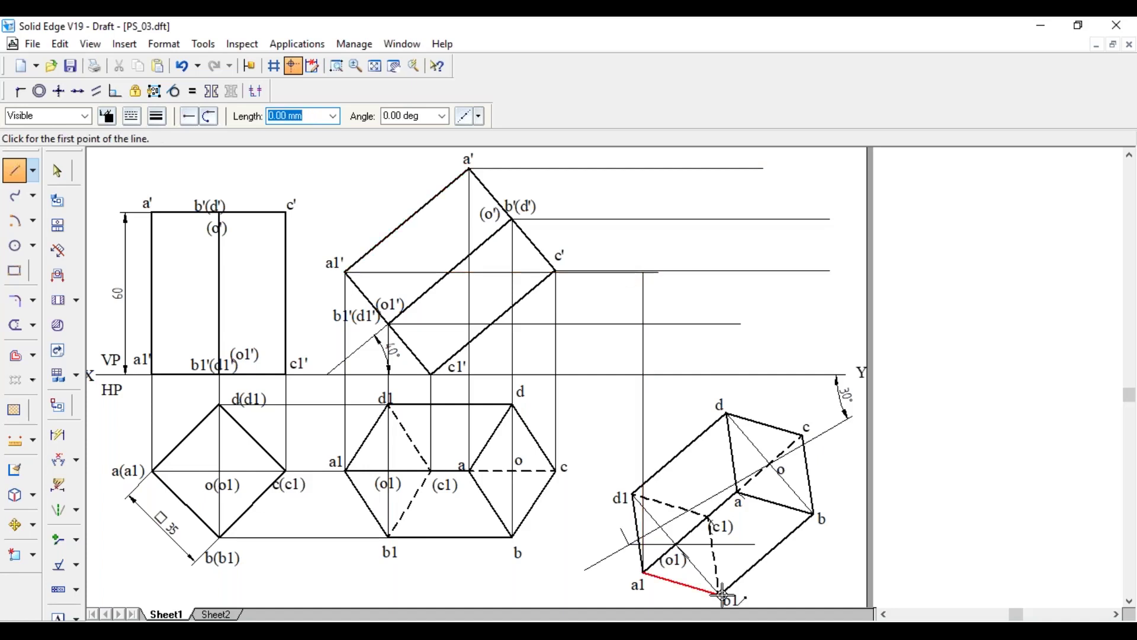
click(721, 593)
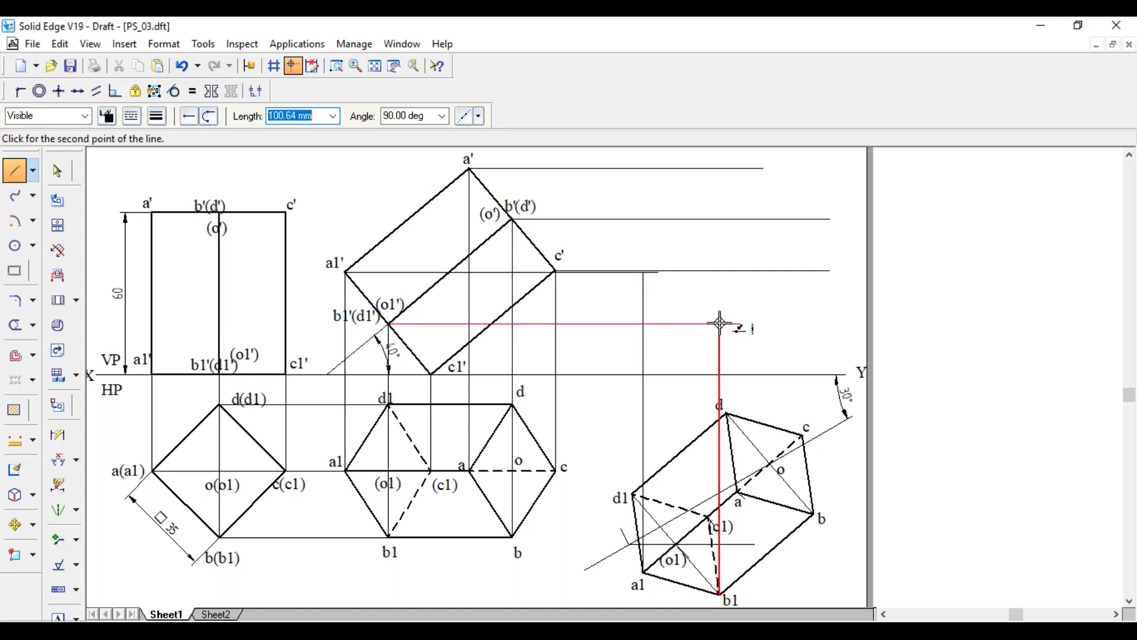
click(719, 323)
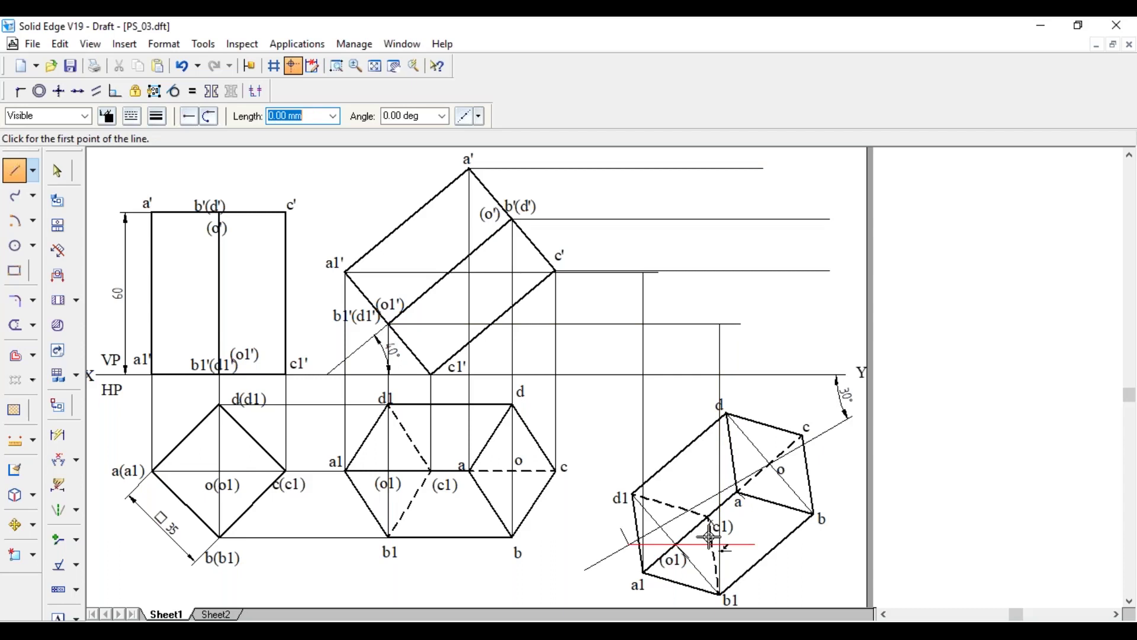
click(707, 517)
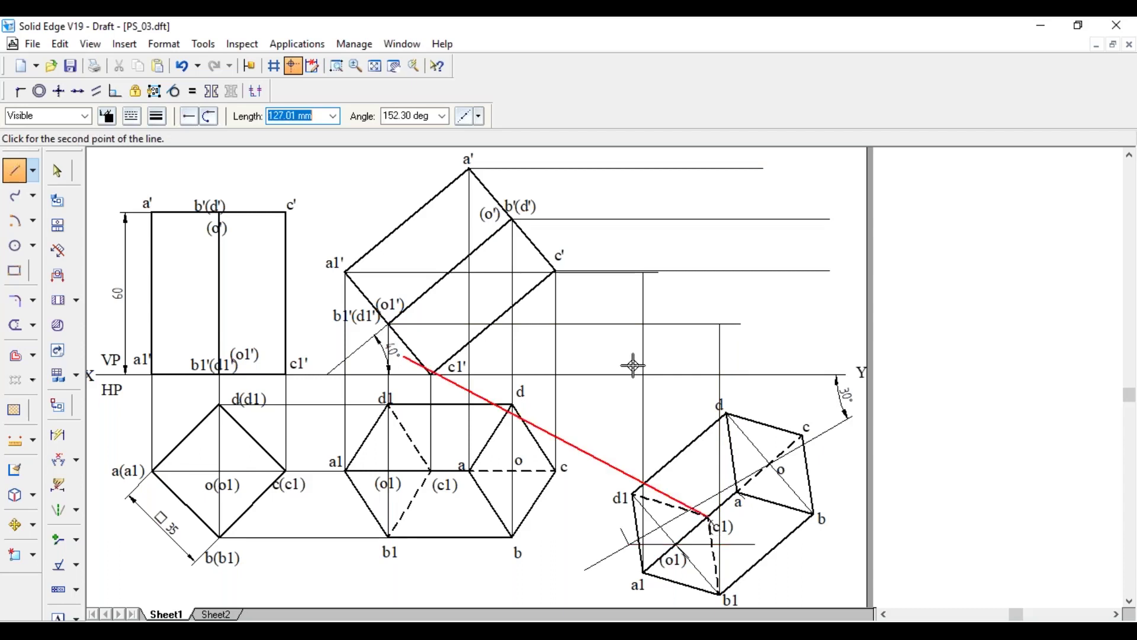
click(707, 374)
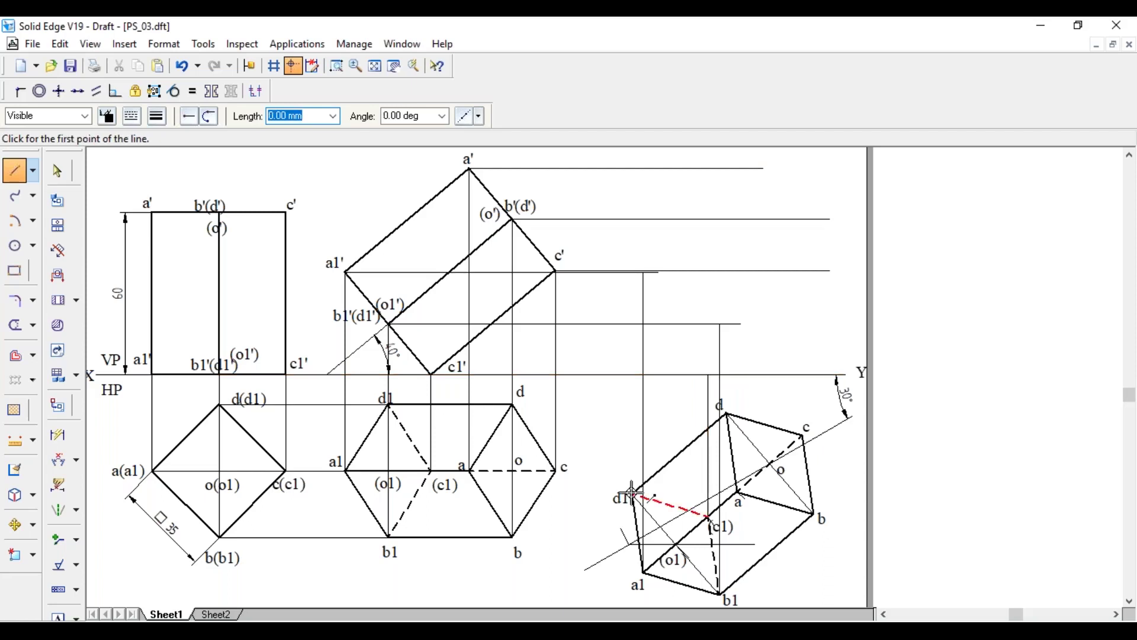
click(632, 495)
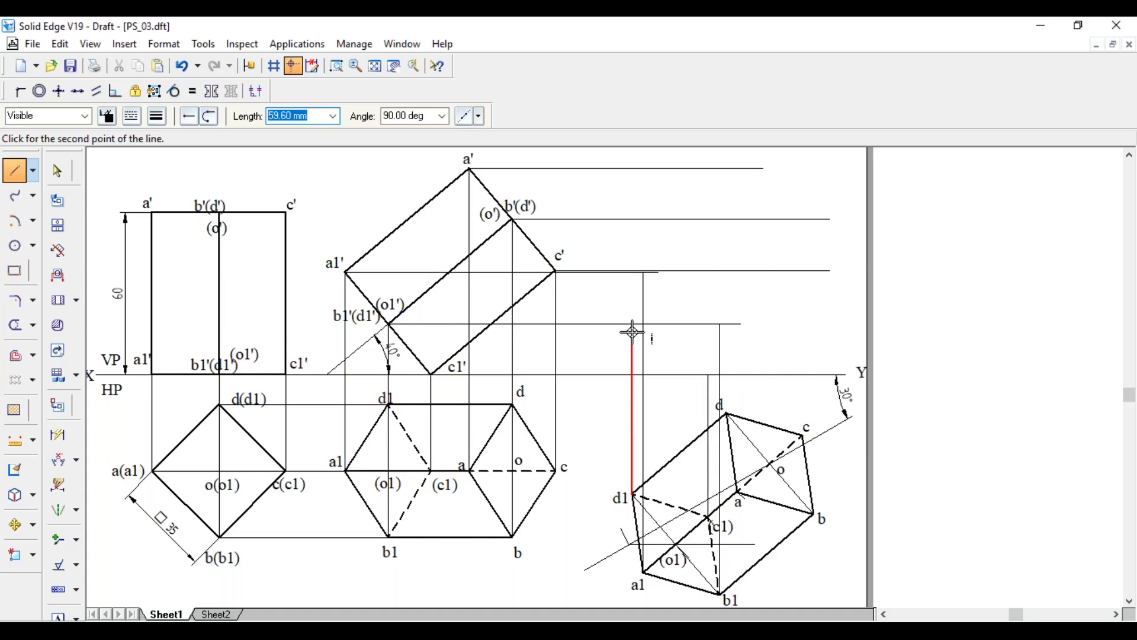
click(632, 330)
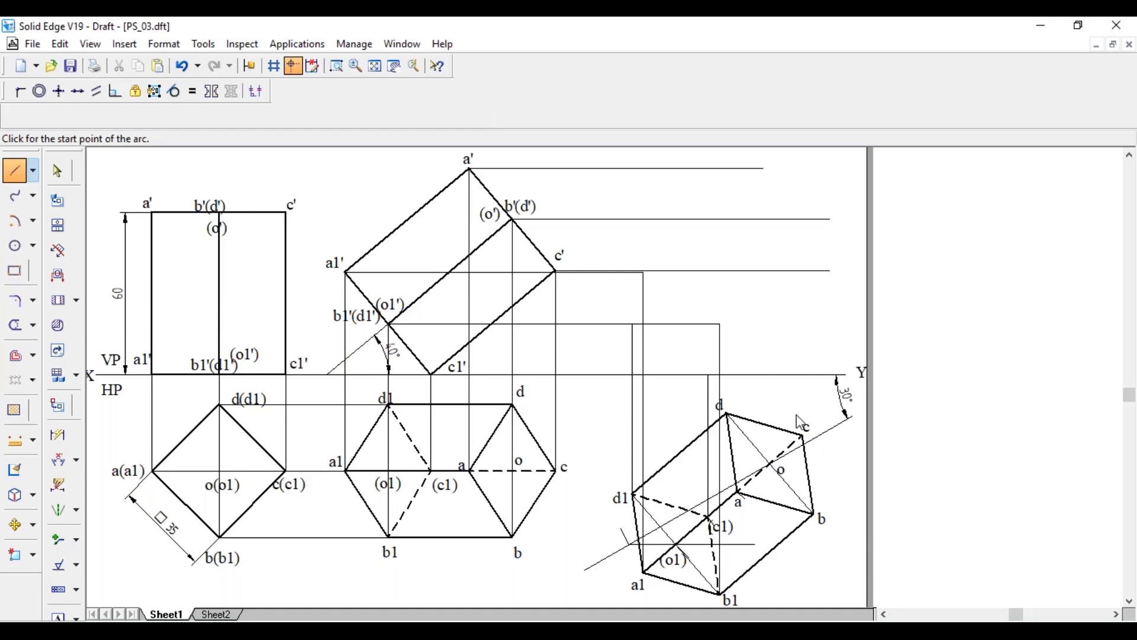
Draw vertical projectors from a, b, c and d of the final top view up to the horizontal projectors from a', b'(d') and c'.
click(738, 494)
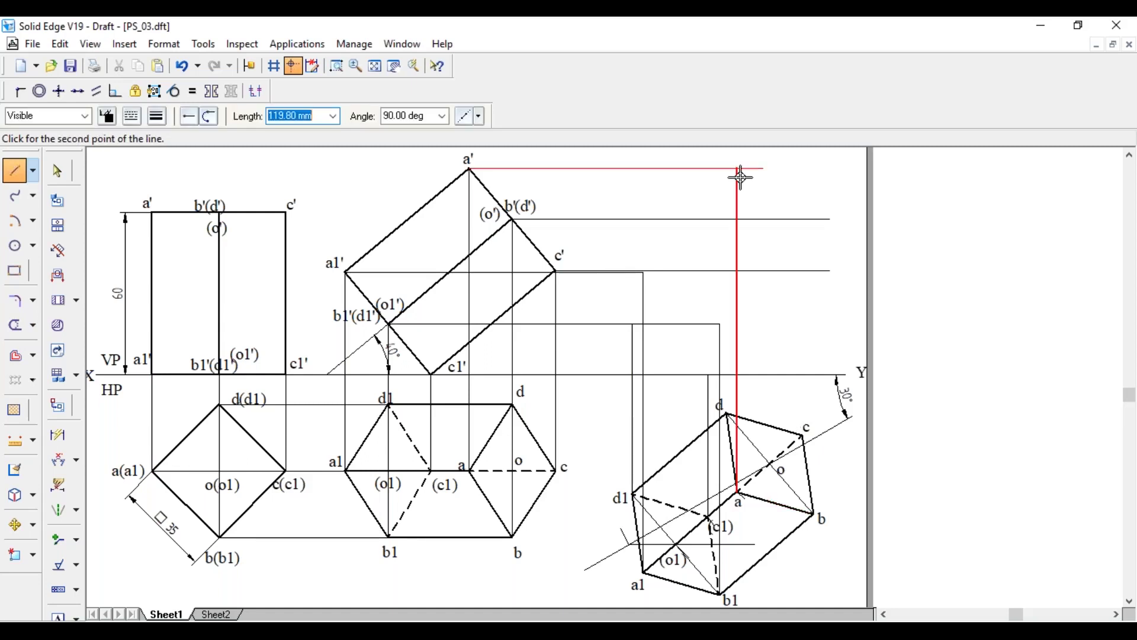
click(740, 175)
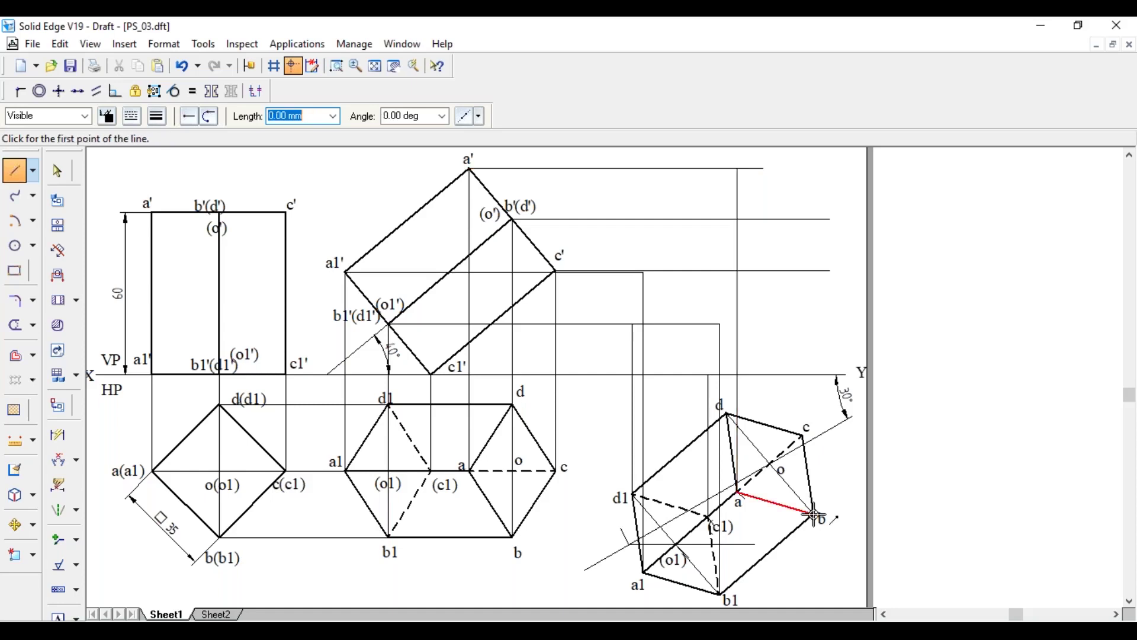
click(814, 514)
click(815, 219)
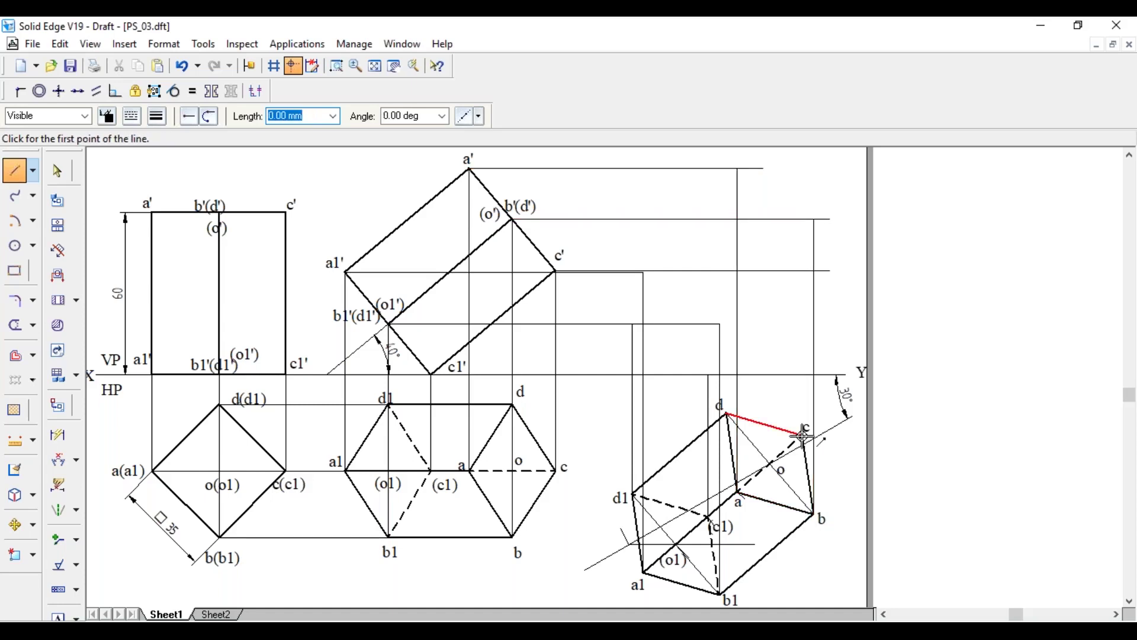
click(803, 436)
click(803, 271)
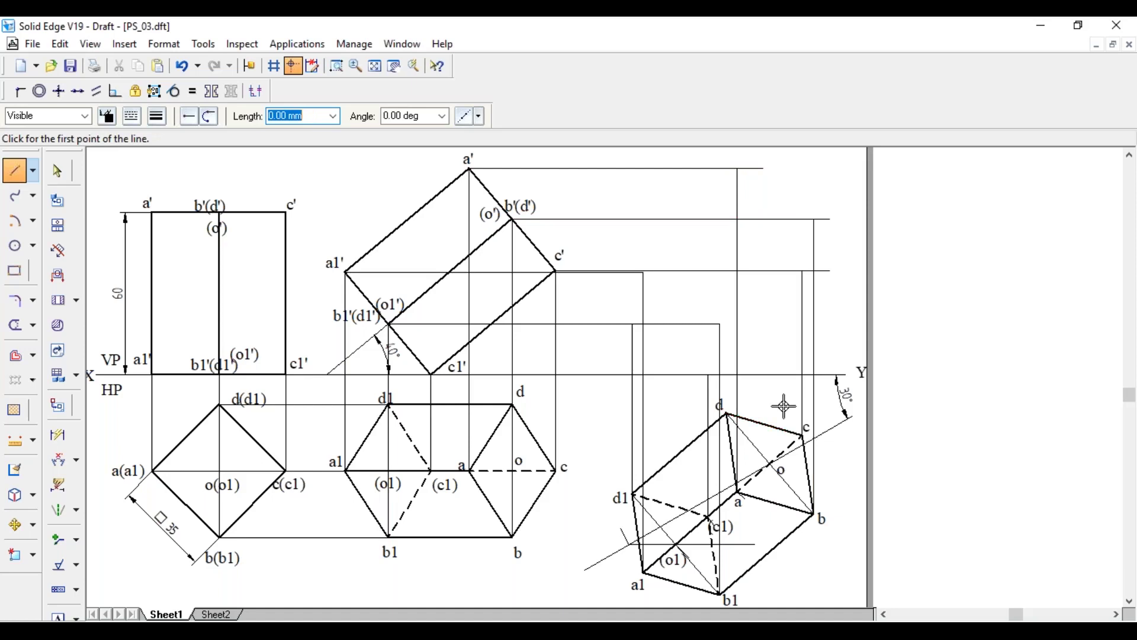
click(726, 414)
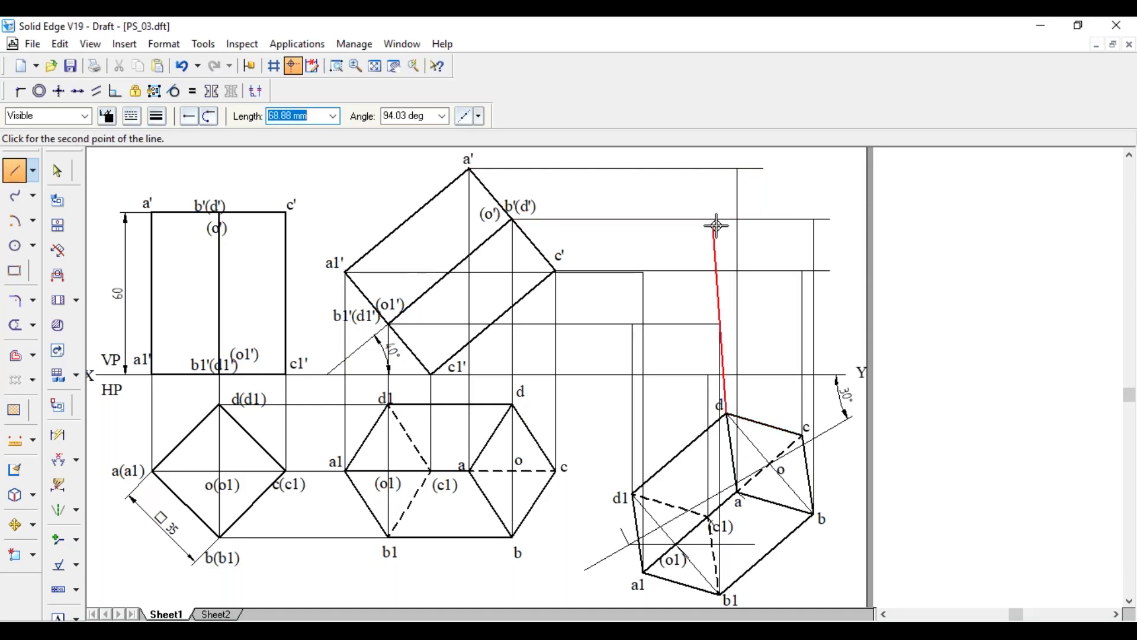
click(727, 220)
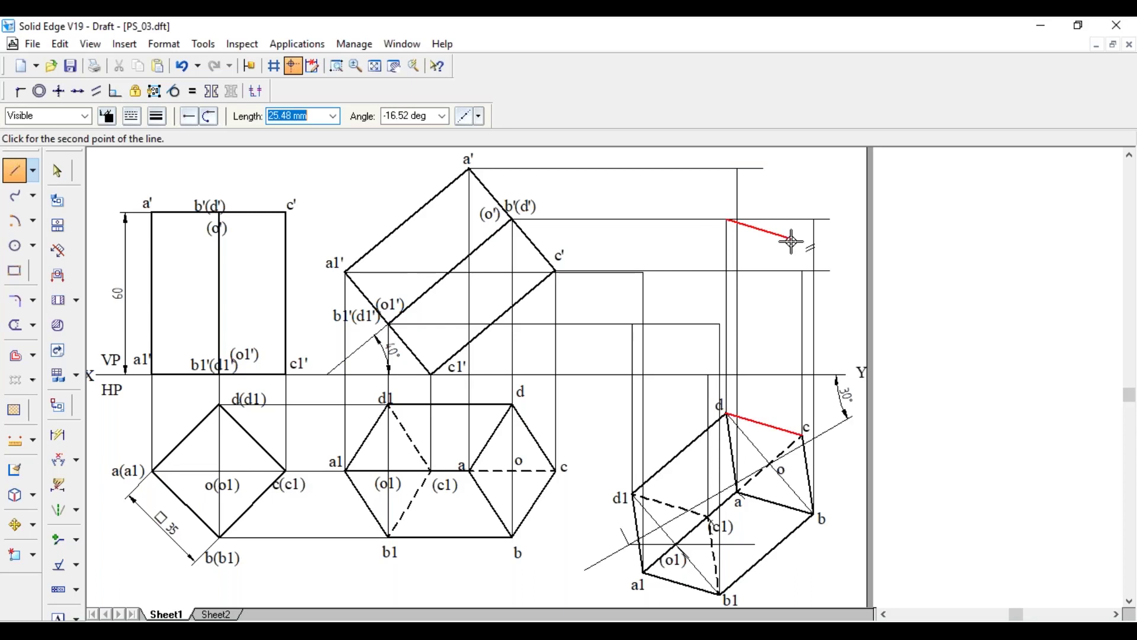
right_click(791, 241)
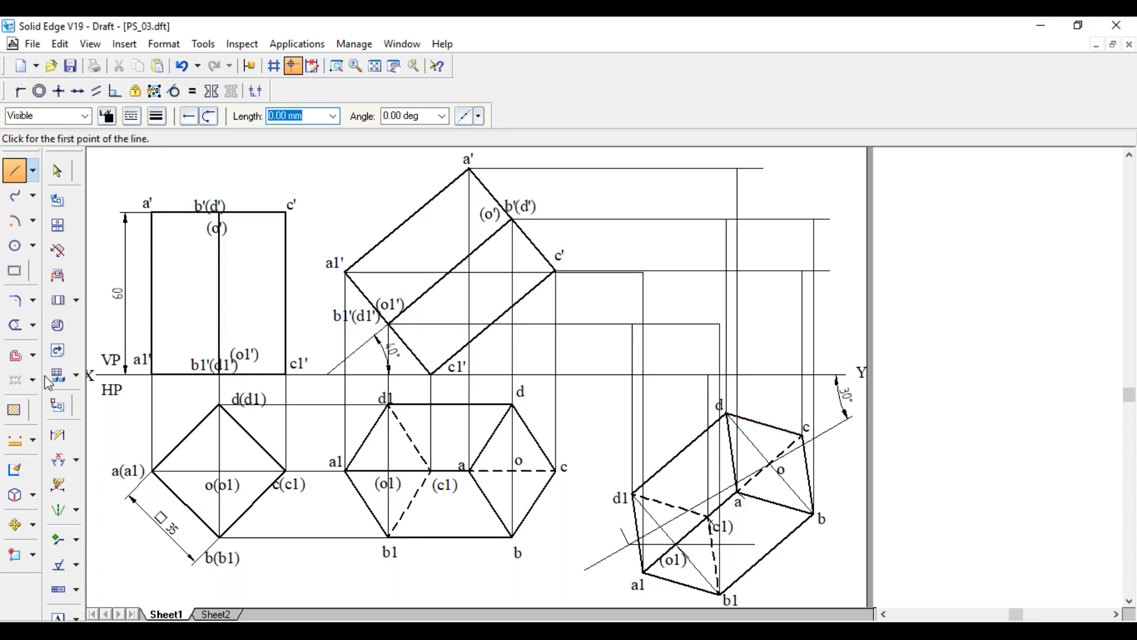
Trim the overhanging ends of the a', b'(d') and c' horizontal projectors beyond the vertical projectors from a, b and c.
click(16, 325)
drag(741, 169, 829, 272)
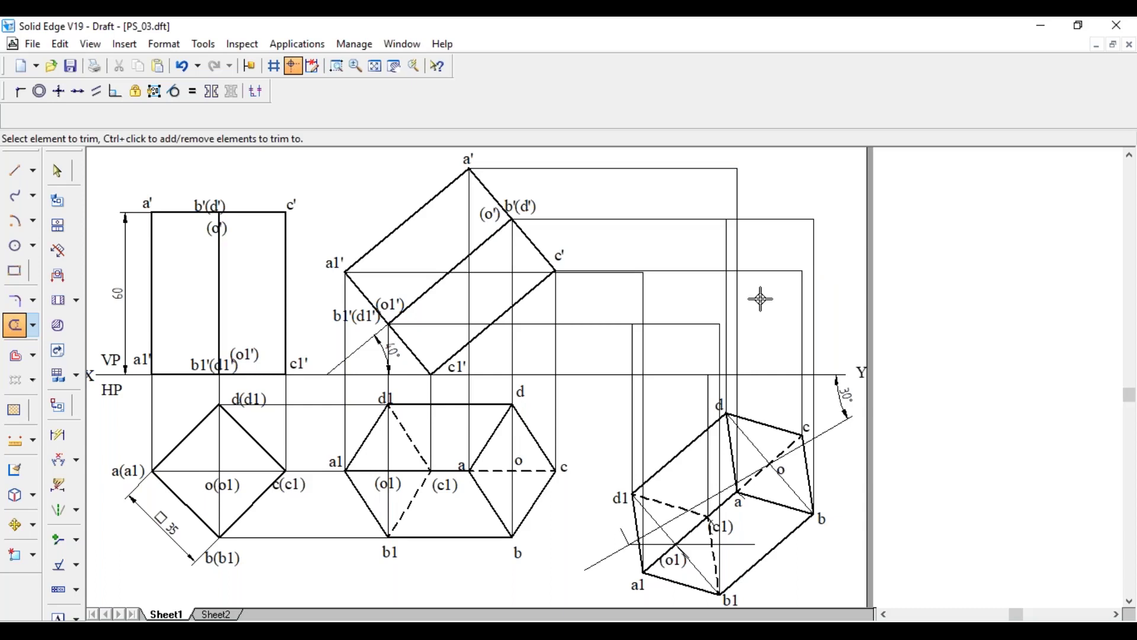
key(Escape)
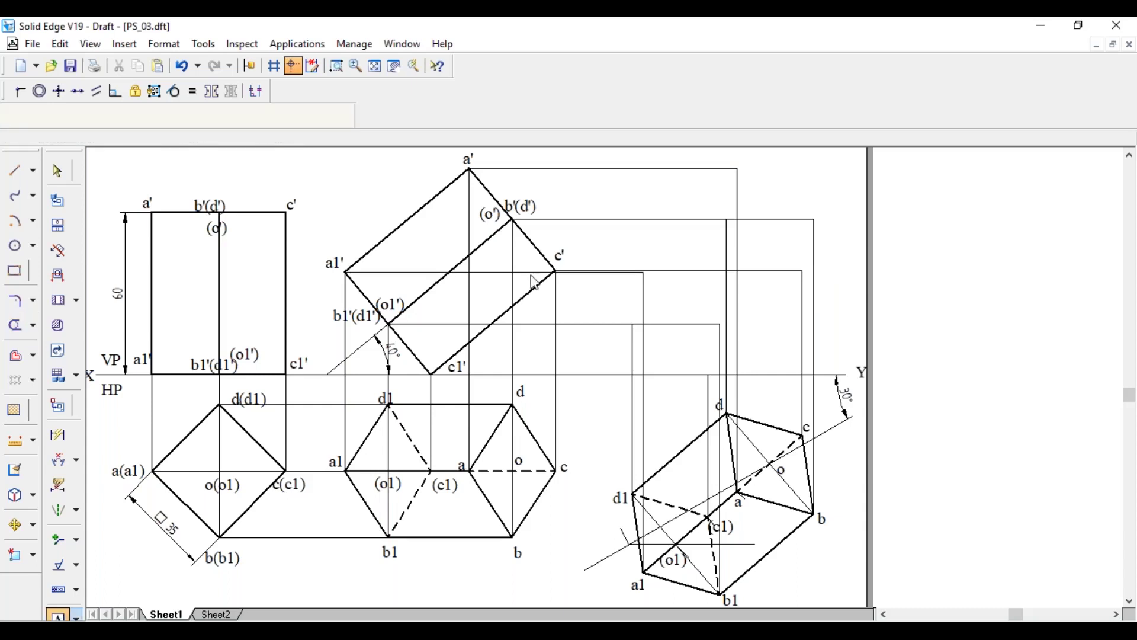
Label the projector intersections of the first base in the final front view as a1', b1', c1' and d1'.
click(634, 278)
text(a1)
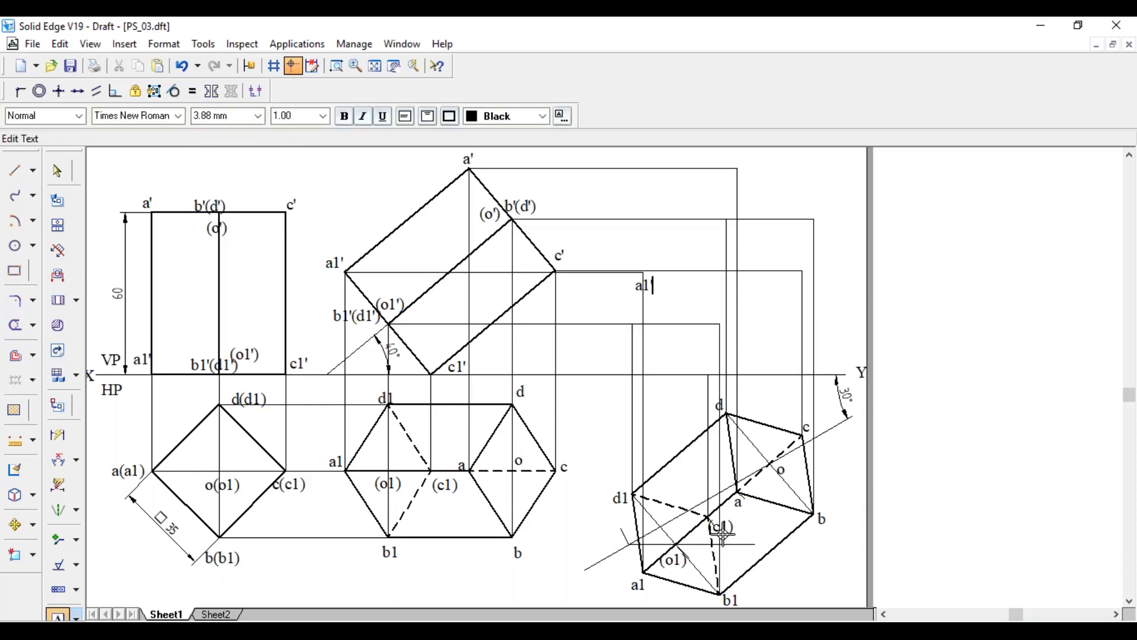
text('')
click(712, 329)
text(b1')
click(697, 362)
text(c1')
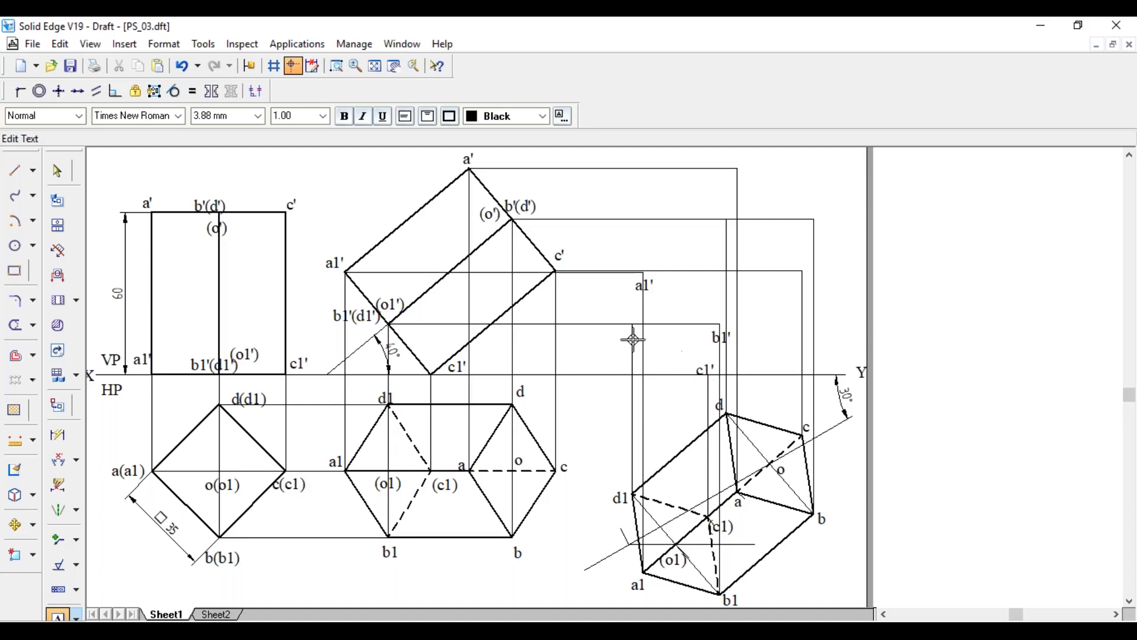
click(620, 330)
text(d1')
Label the projector intersections of the other base in the final front view as a', b', c' and d'.
click(740, 158)
text(a)
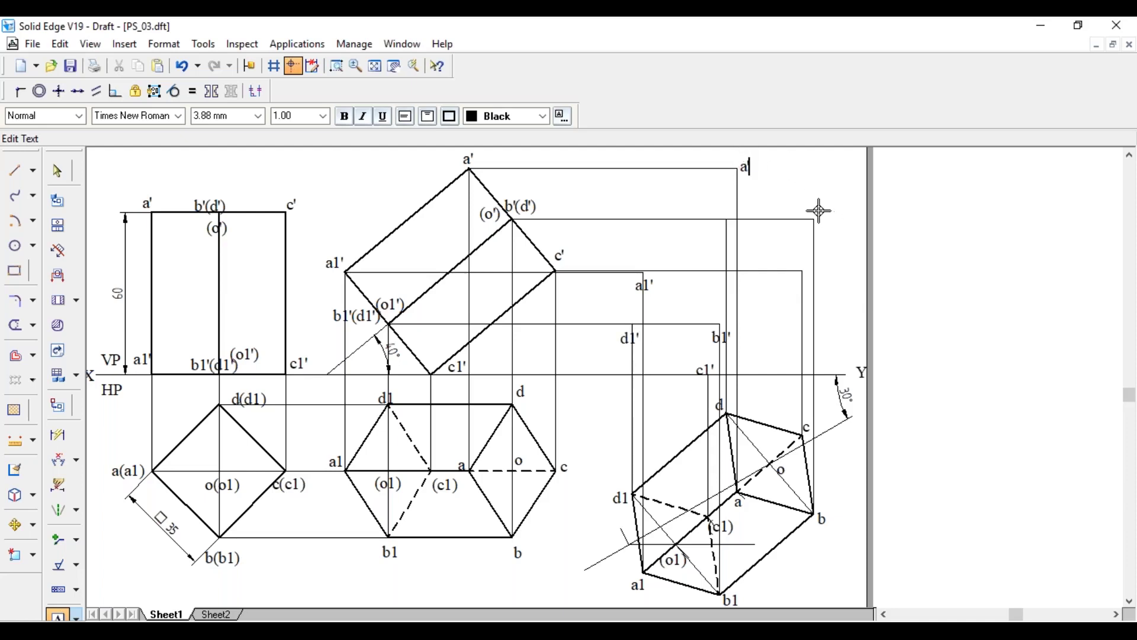
text(')
click(819, 210)
text(b')
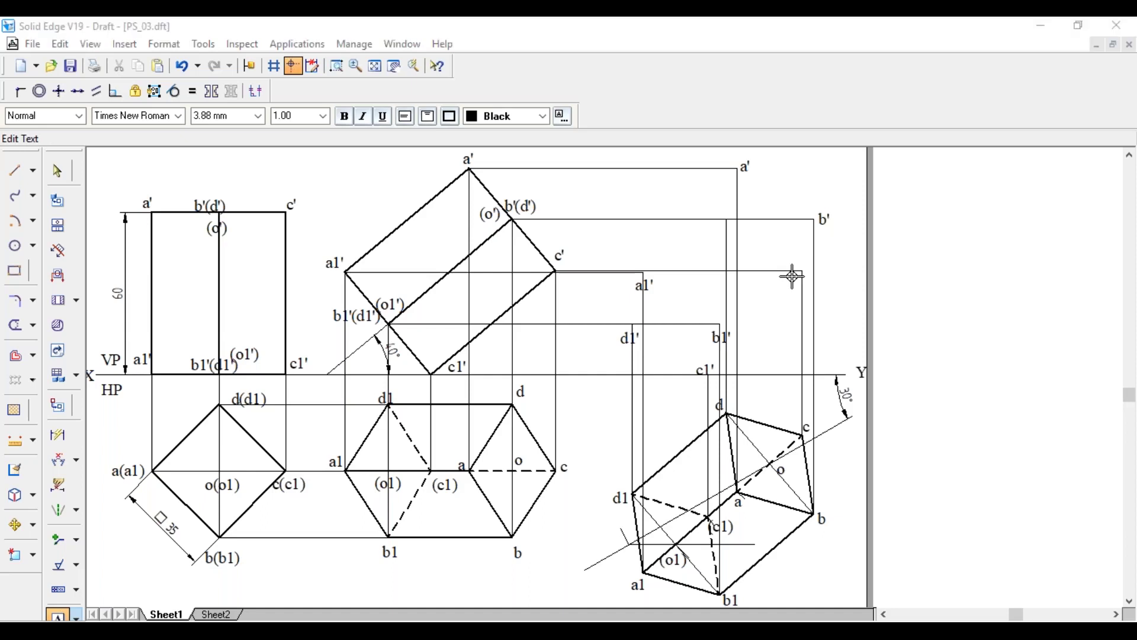
click(748, 276)
click(793, 278)
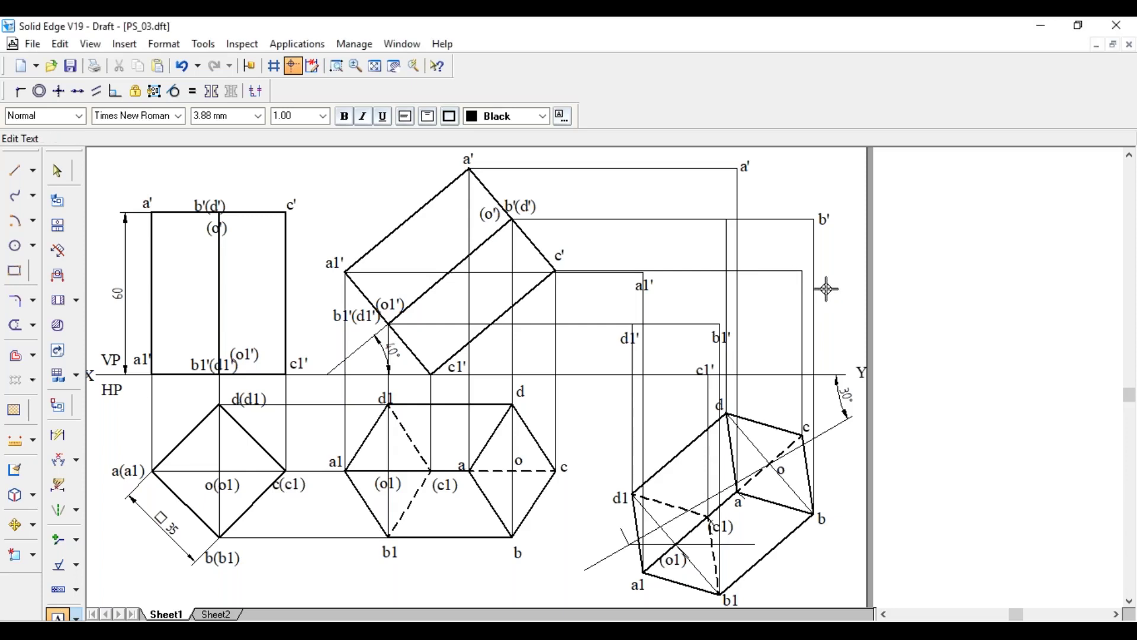
text(c')
click(715, 205)
text(d)
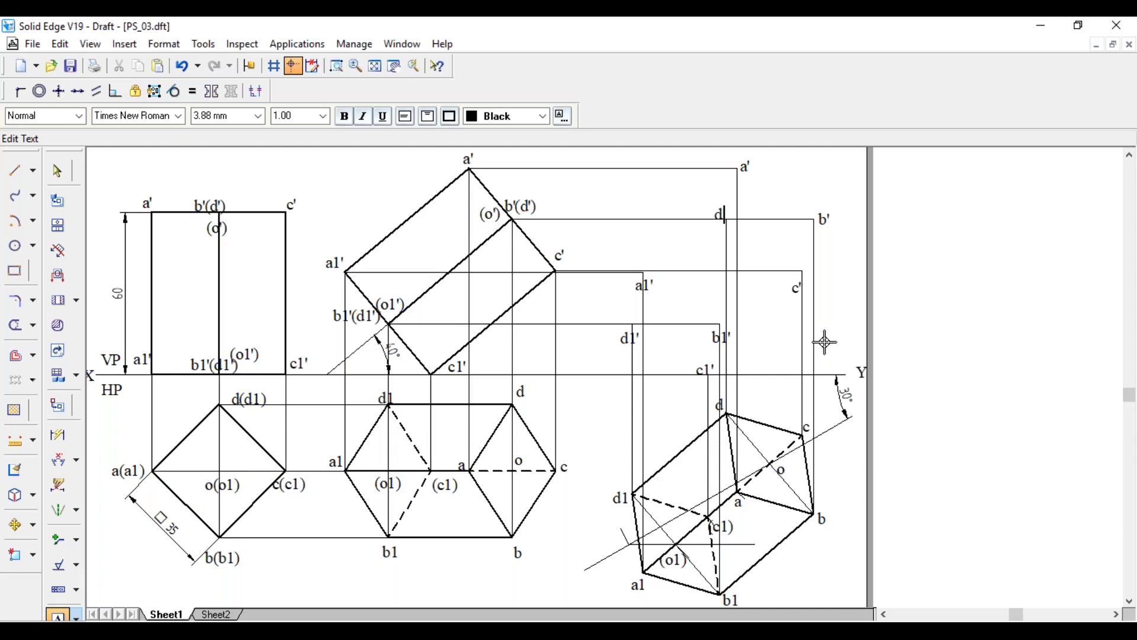
text(')
key(Escape)
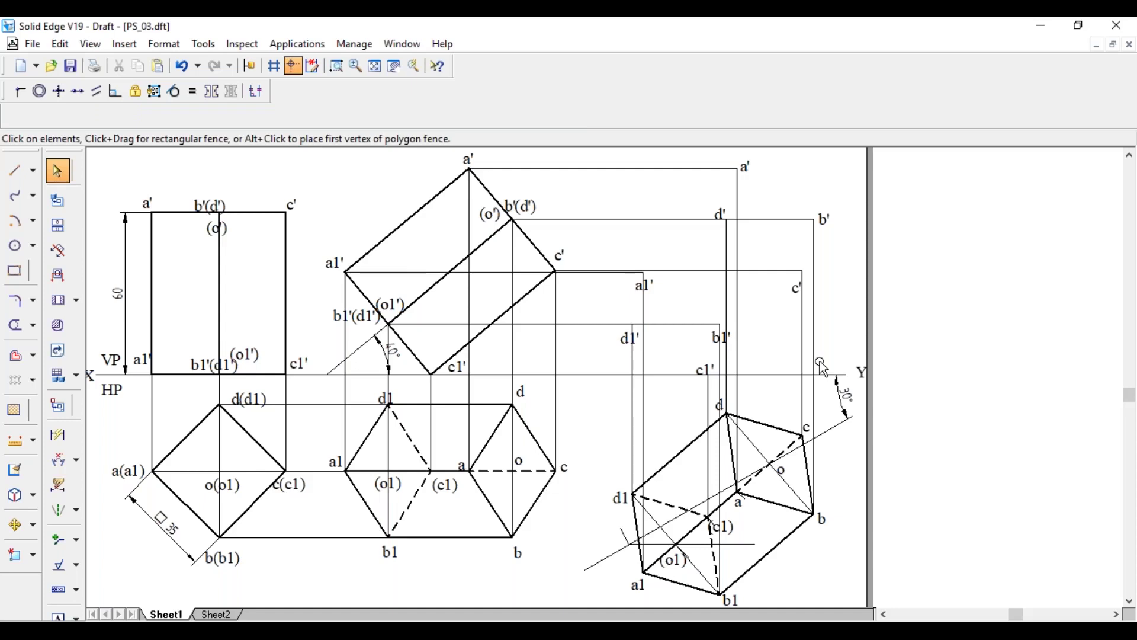
Draw the final front view's outline with thick continuous lines from c1' through d1', a1', a', b' and c' back to c1'.
key(l)
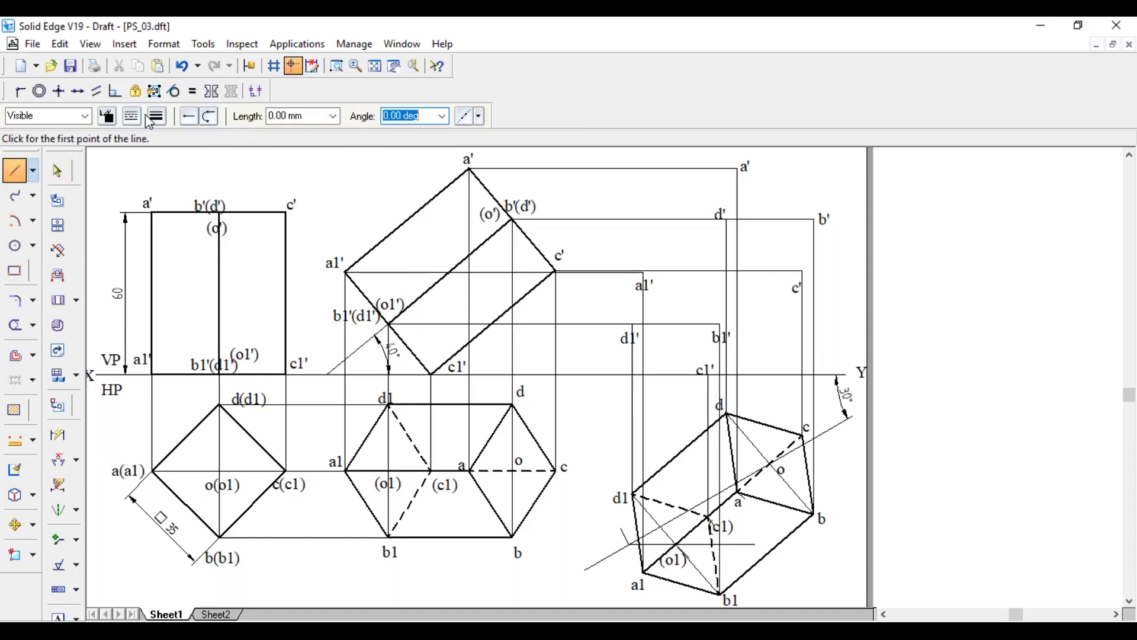
click(709, 516)
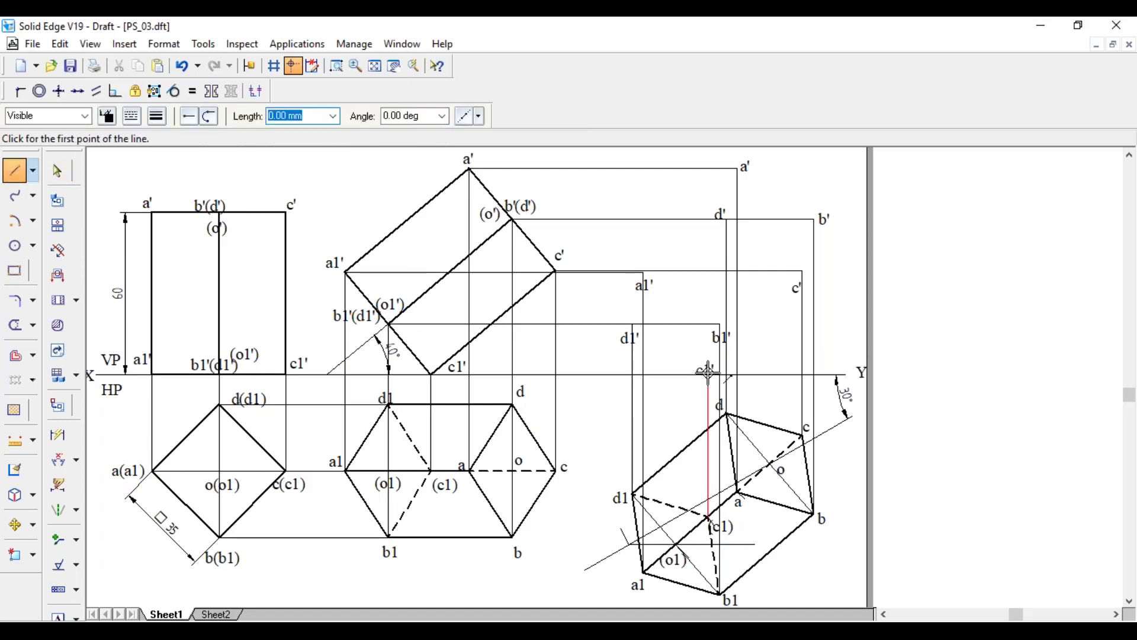
click(709, 374)
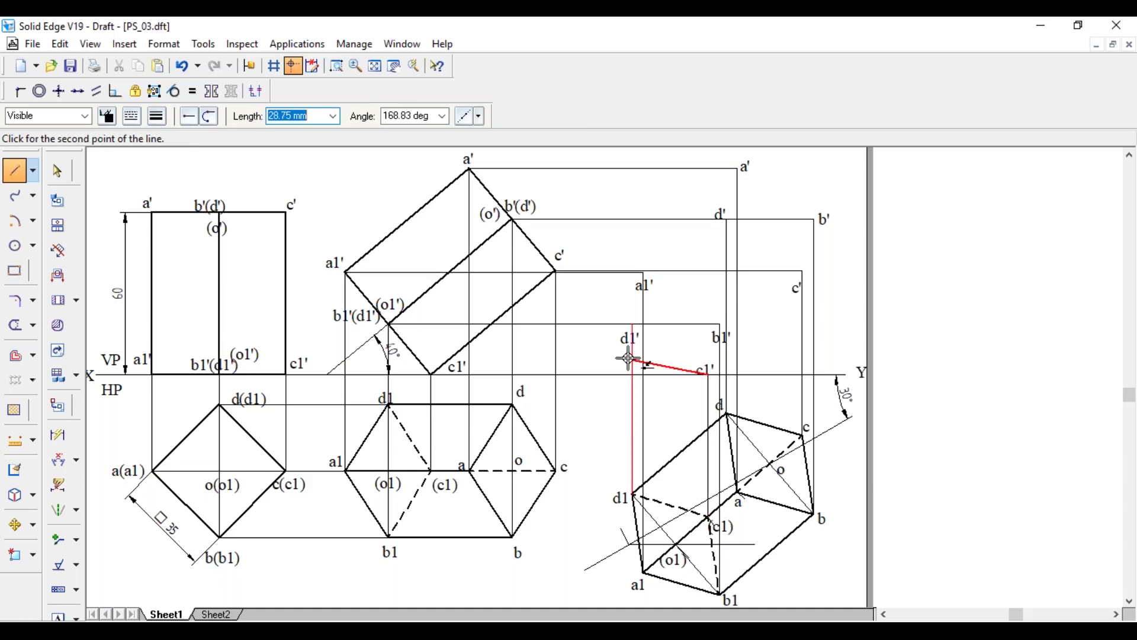
click(632, 324)
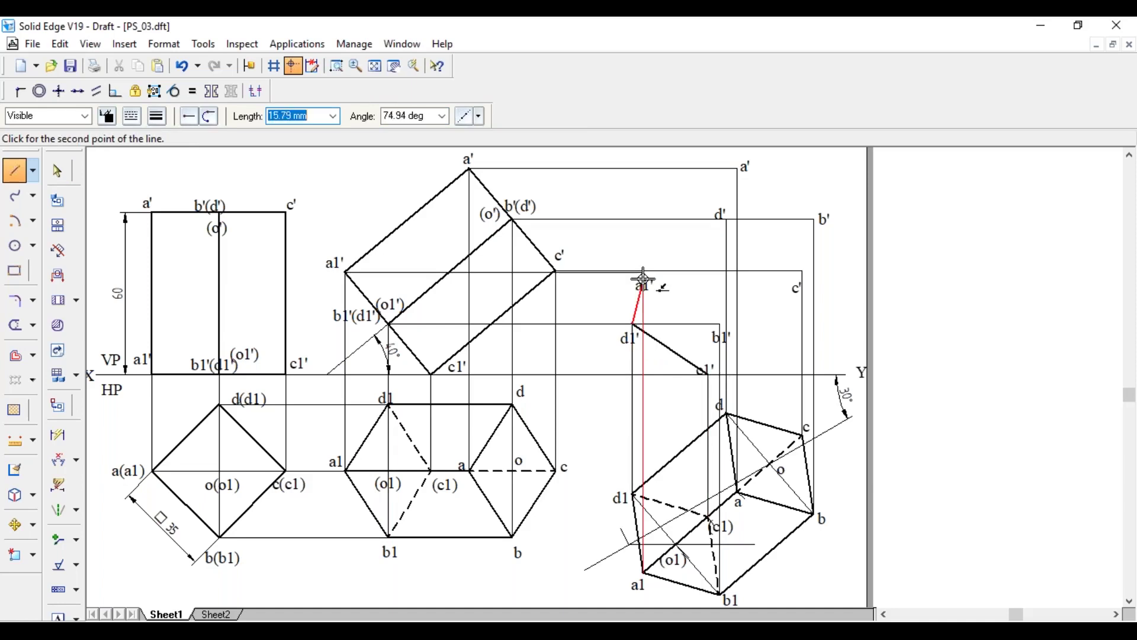
click(644, 275)
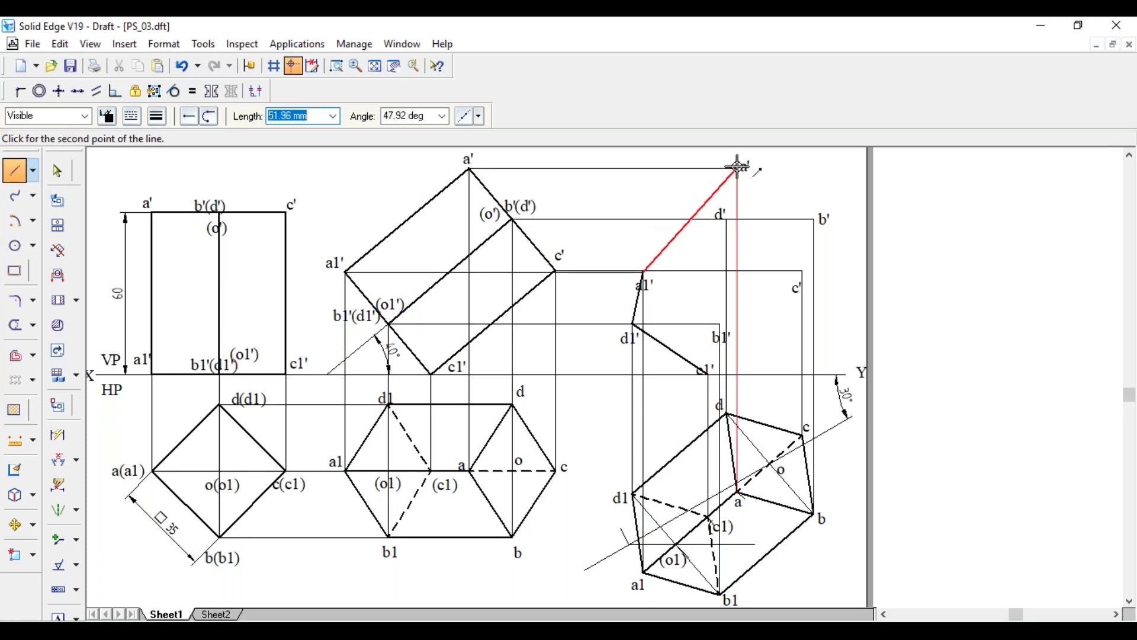
click(737, 169)
click(811, 219)
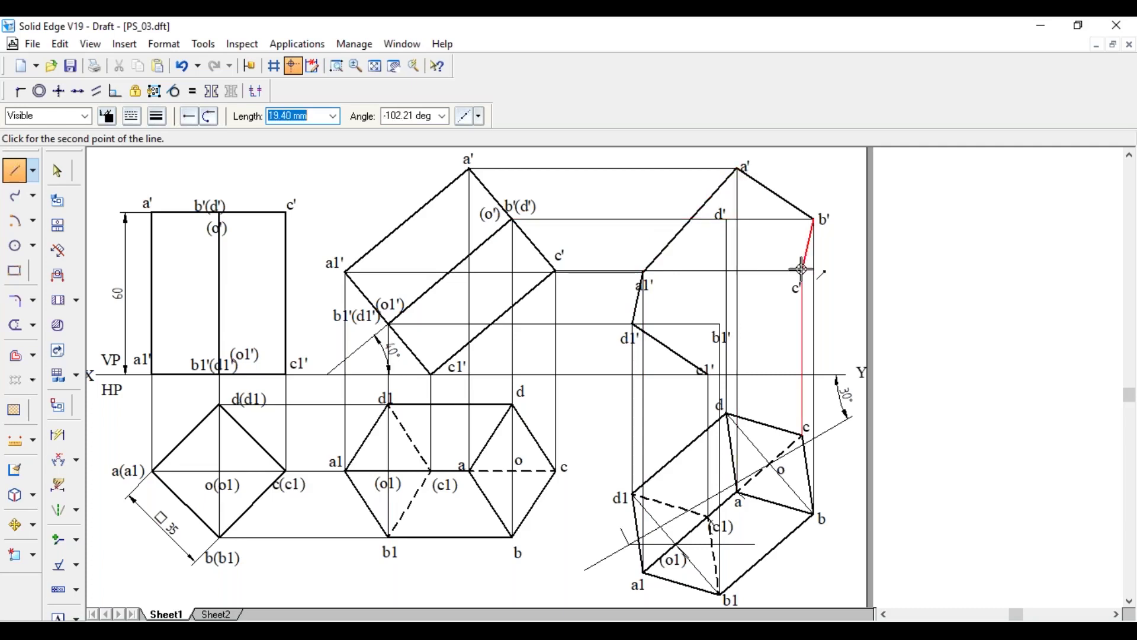
click(802, 271)
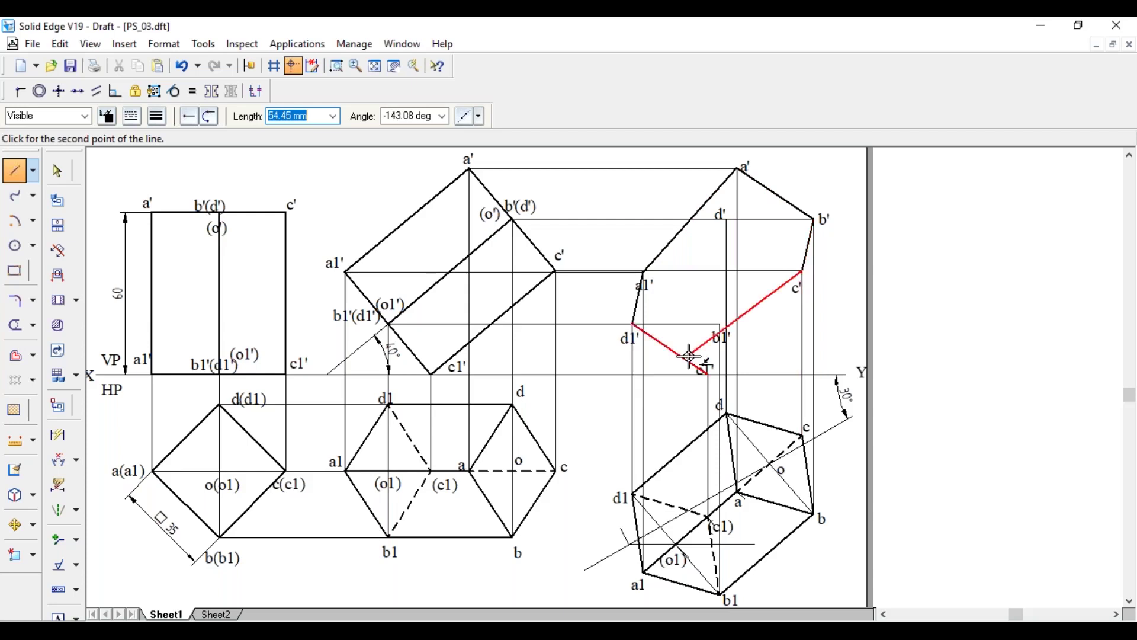
click(694, 362)
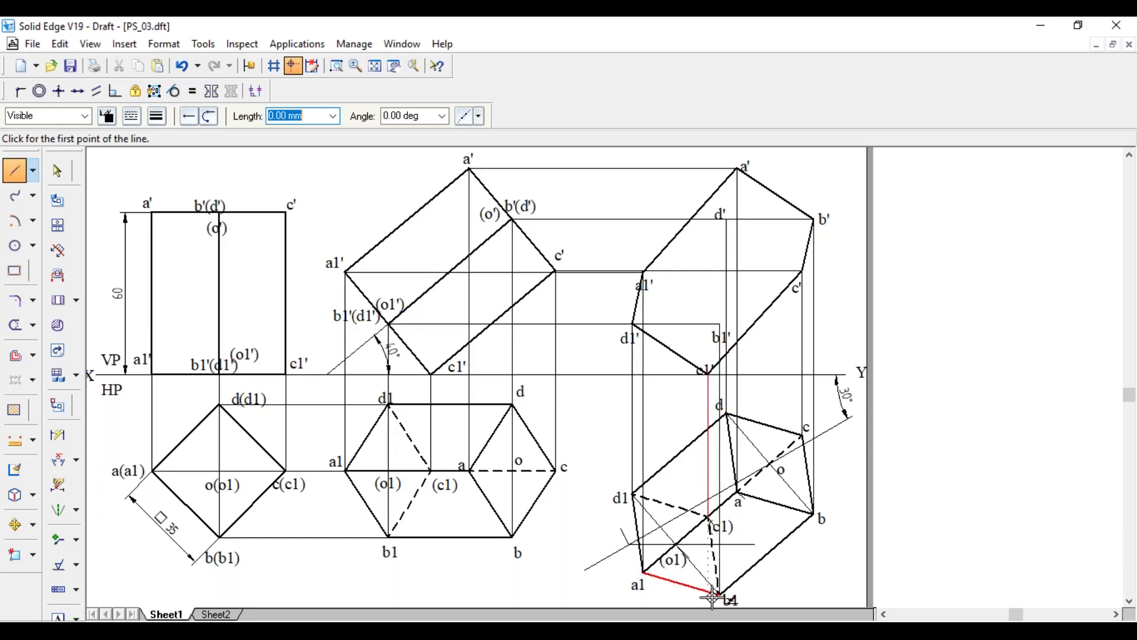
Complete the visible base face of the final front view with continuous lines from c1' to b1' and b1' to a1'.
click(710, 373)
click(719, 325)
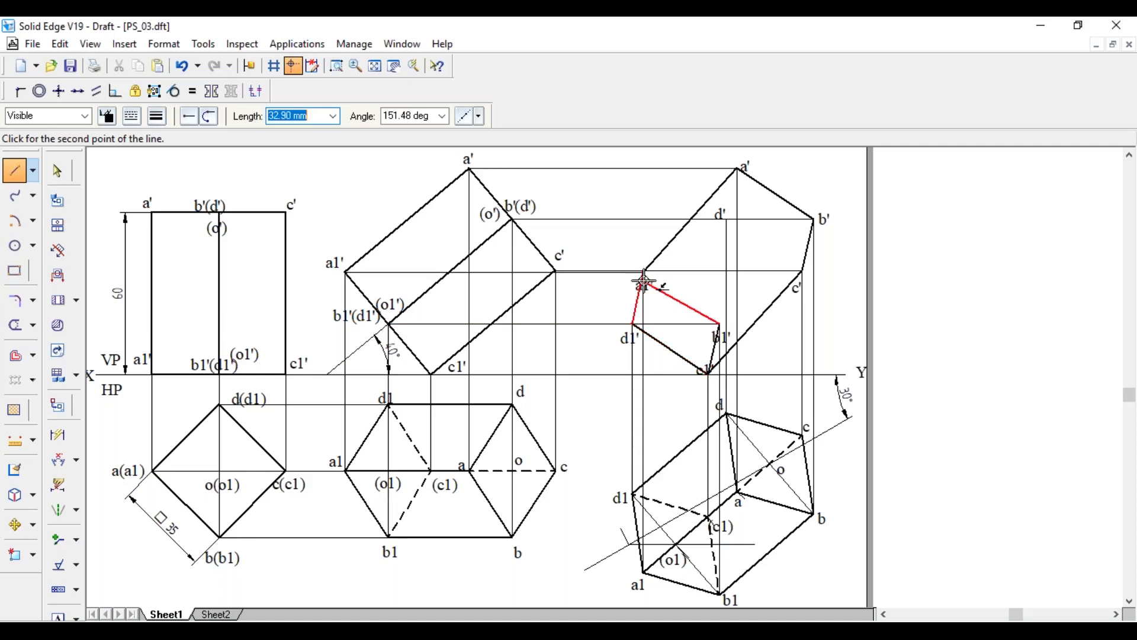
click(643, 281)
right_click(837, 336)
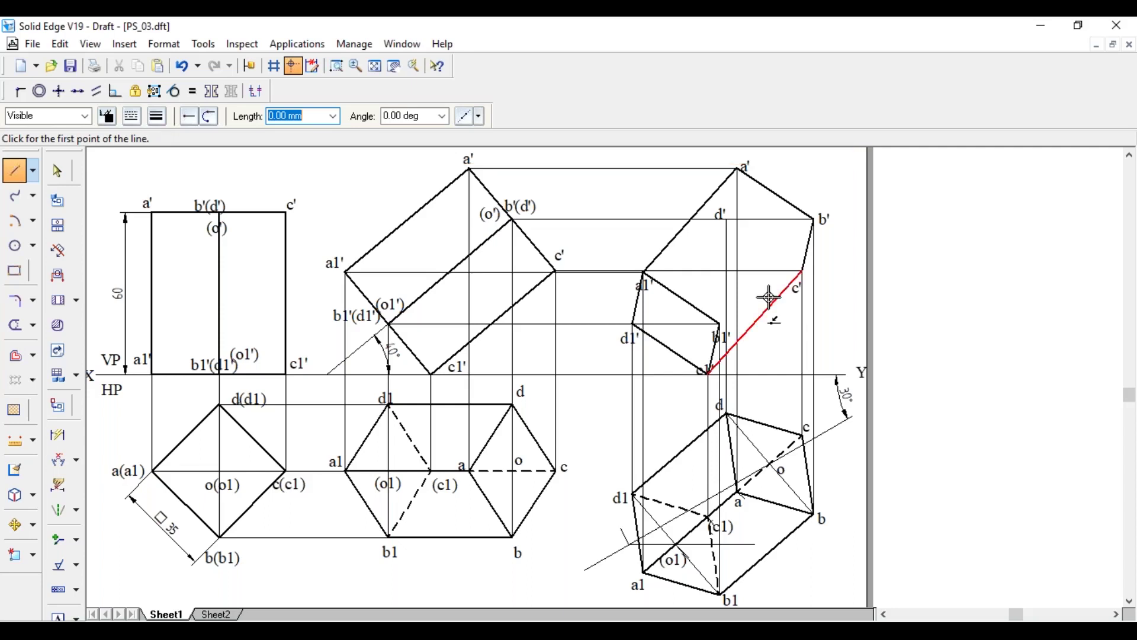
Draw the hidden base edges c' to d' and d' to a' in the final front view as dashed lines.
click(802, 272)
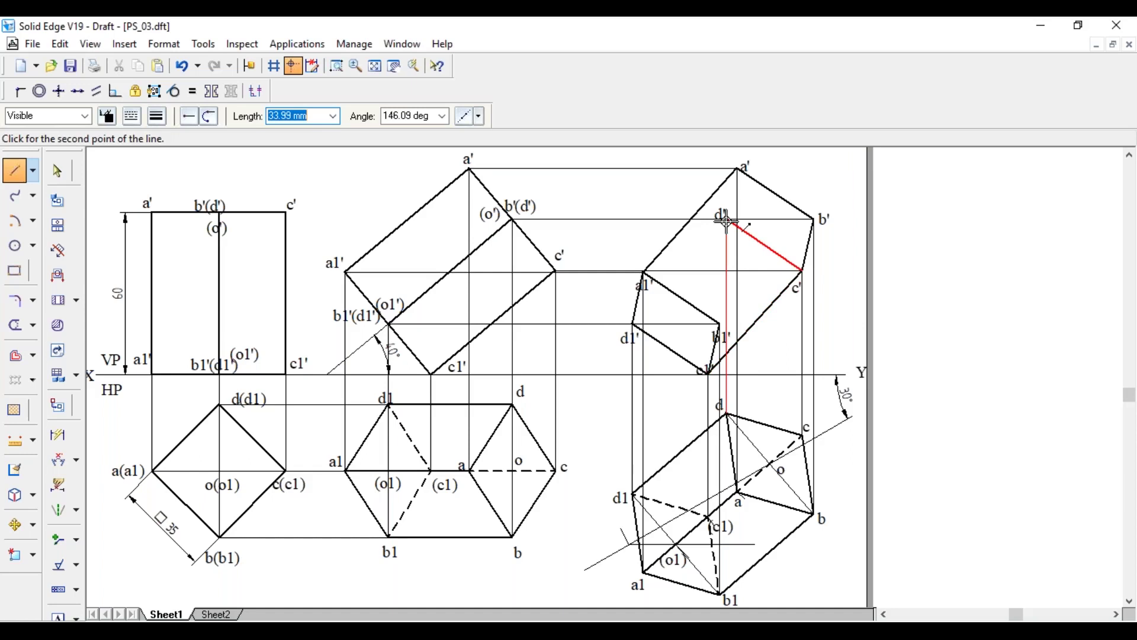
click(725, 220)
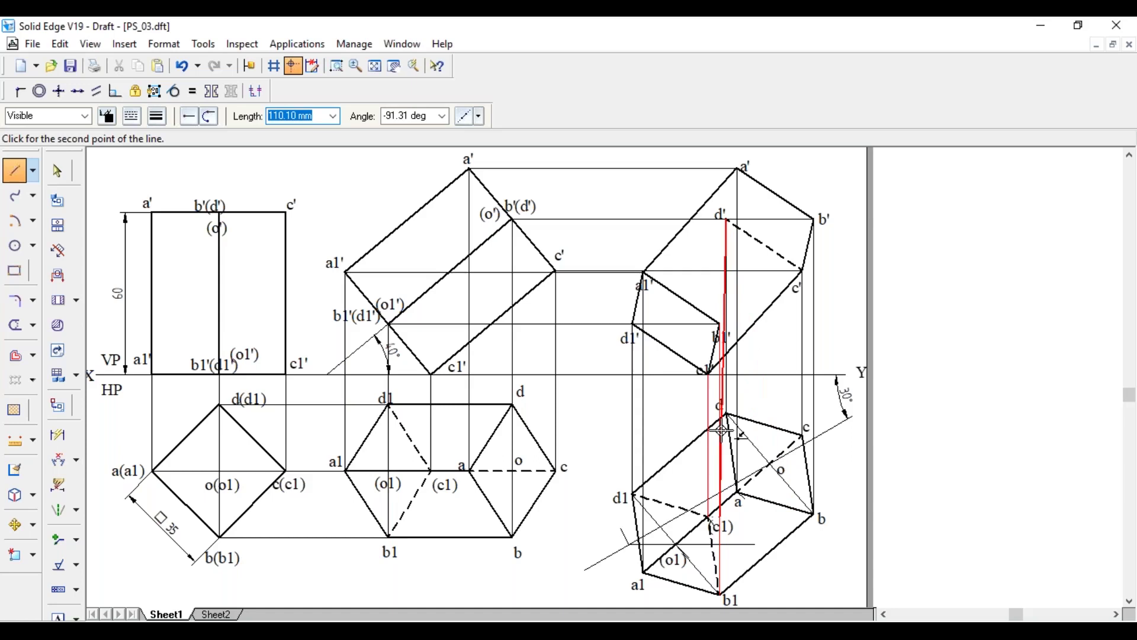
click(748, 177)
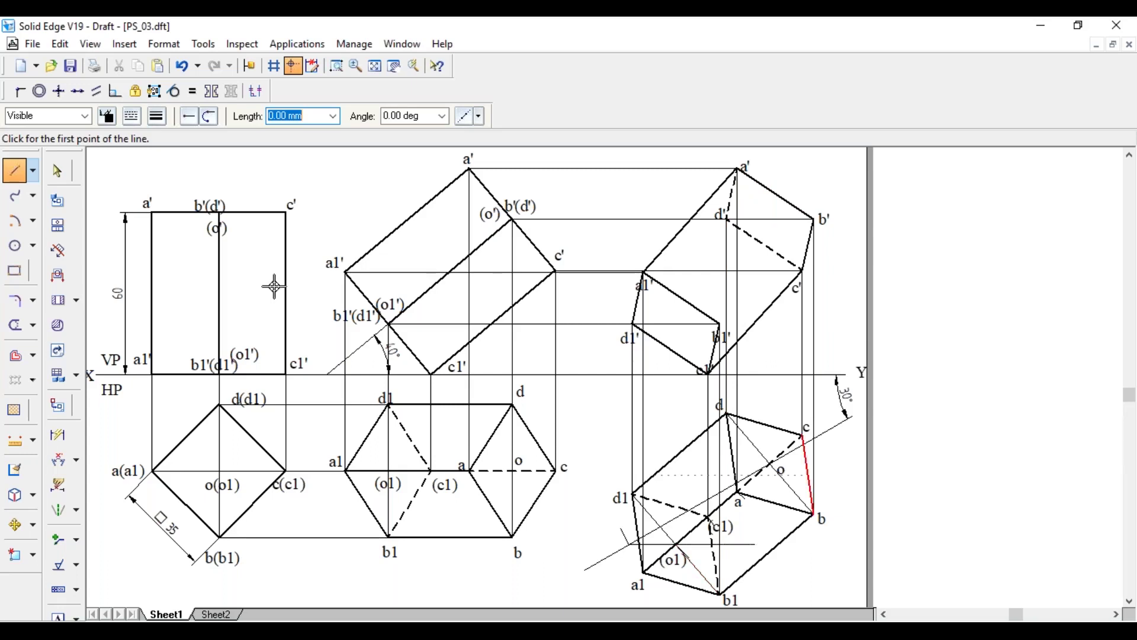
Draw the remaining long edges of the final front view, b1' to b' as a continuous line and d1' to d' as a dashed line.
click(132, 117)
click(155, 149)
click(720, 324)
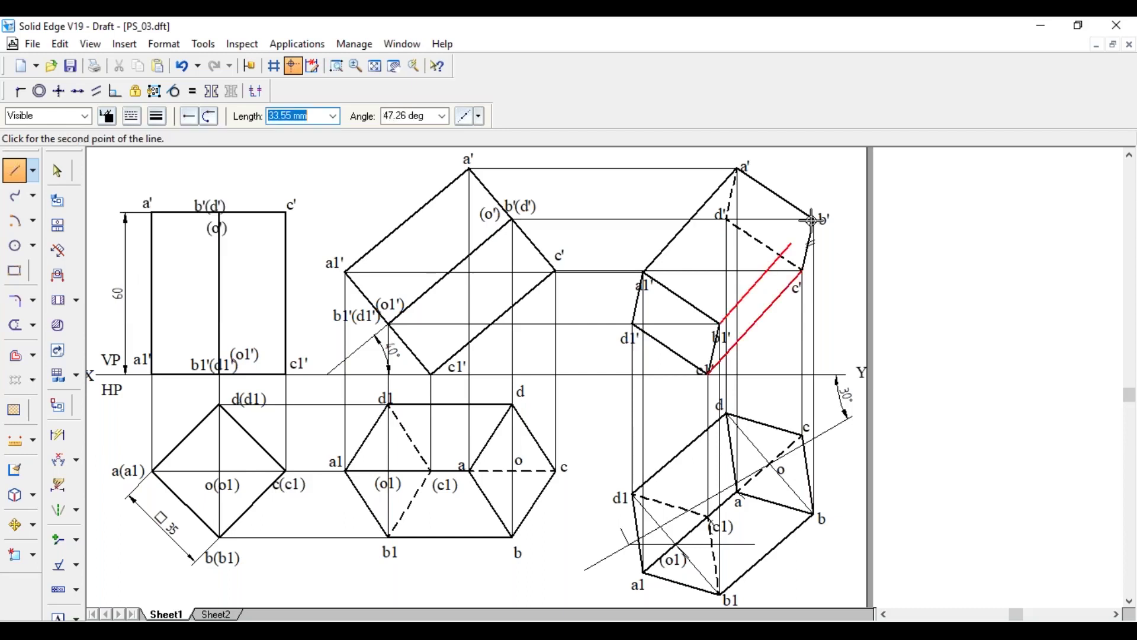
click(811, 220)
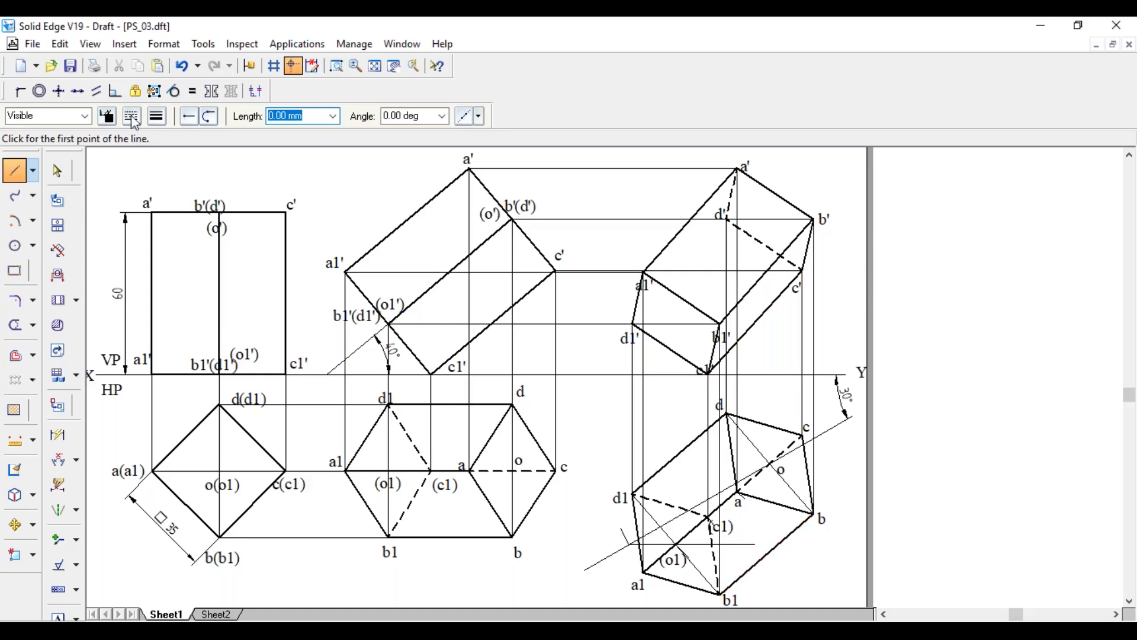
click(632, 324)
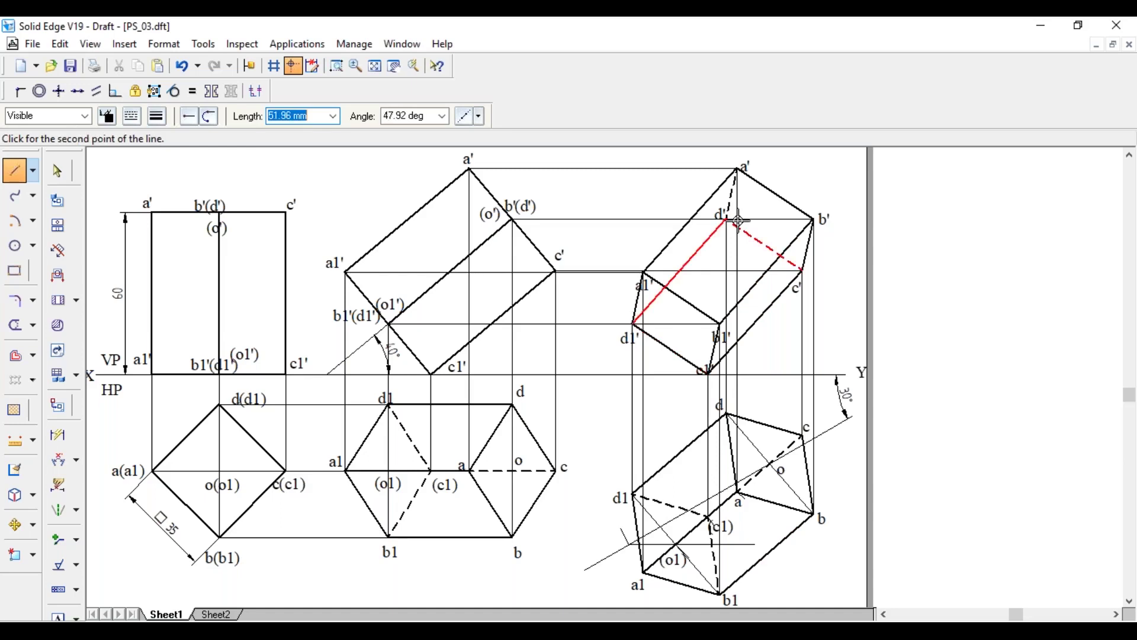
click(738, 220)
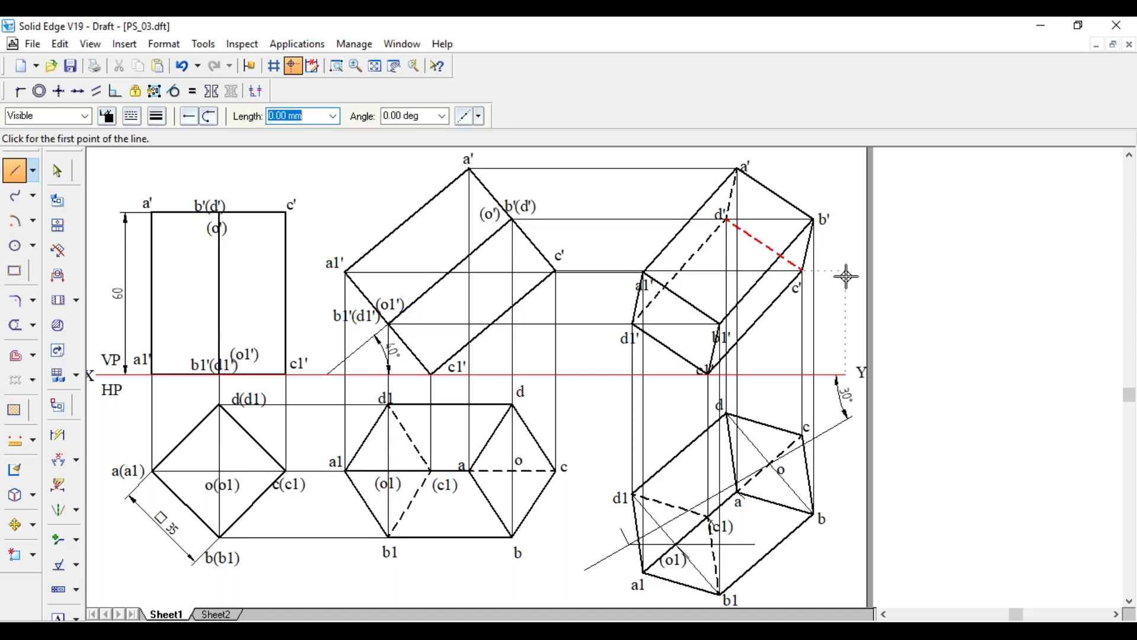
key(Escape)
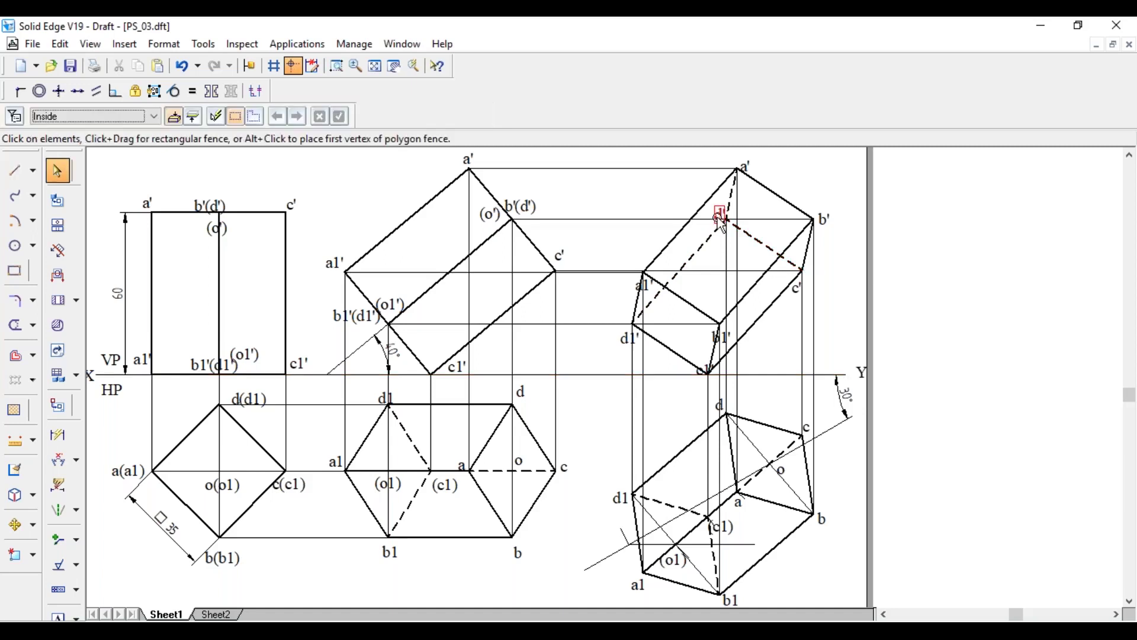
Replace the d' label in the final front view with (d') to mark the hidden corner.
click(718, 217)
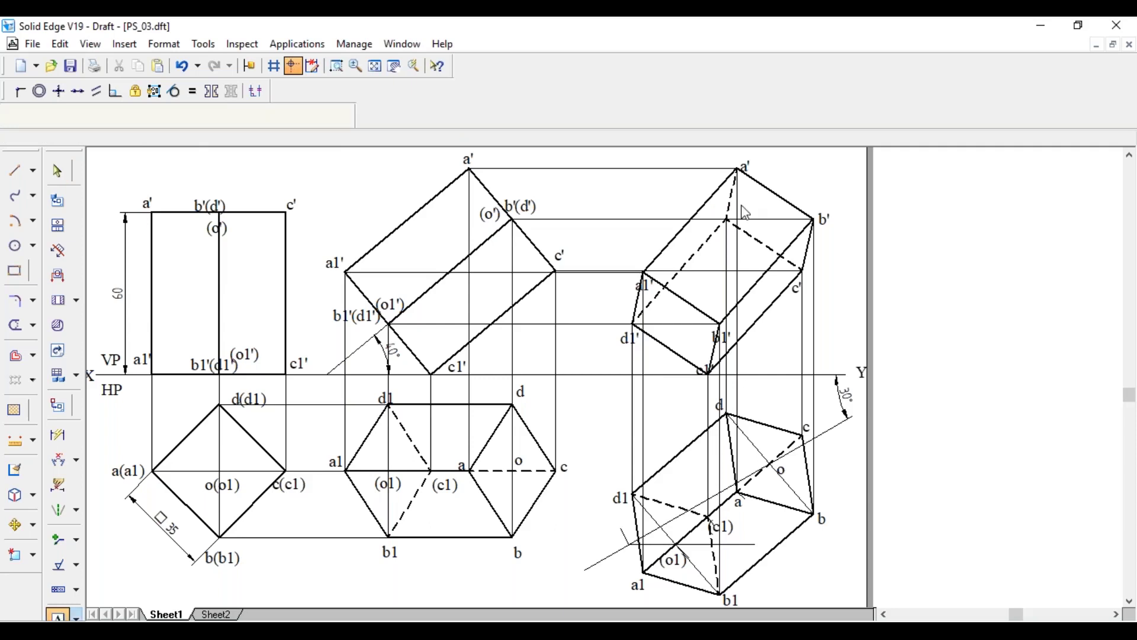
click(710, 207)
text((d'))
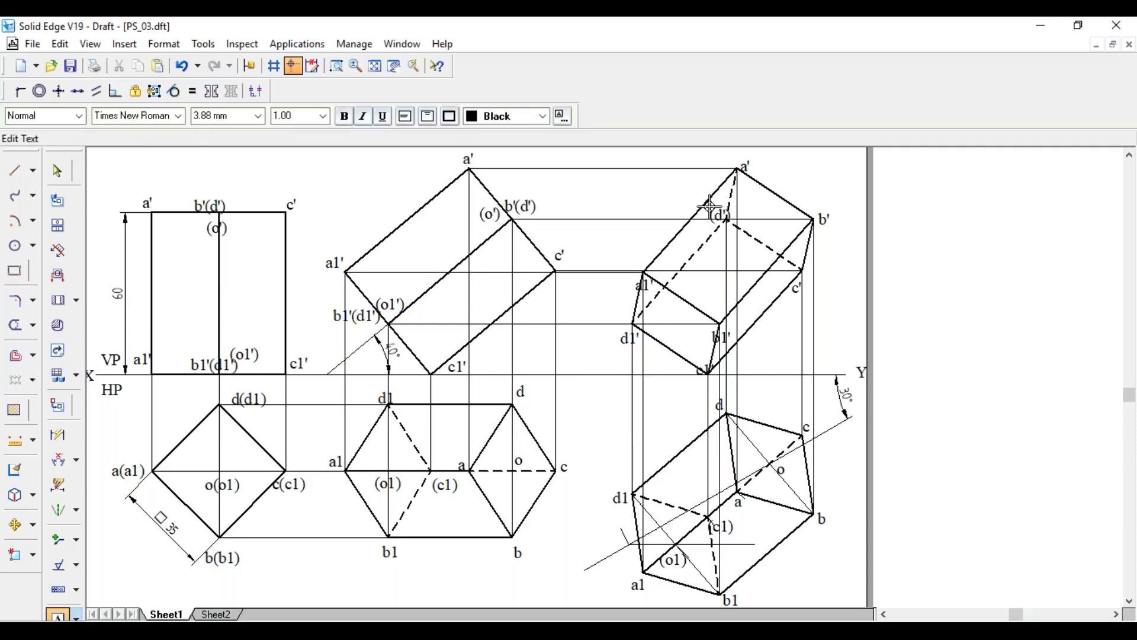
key(Escape)
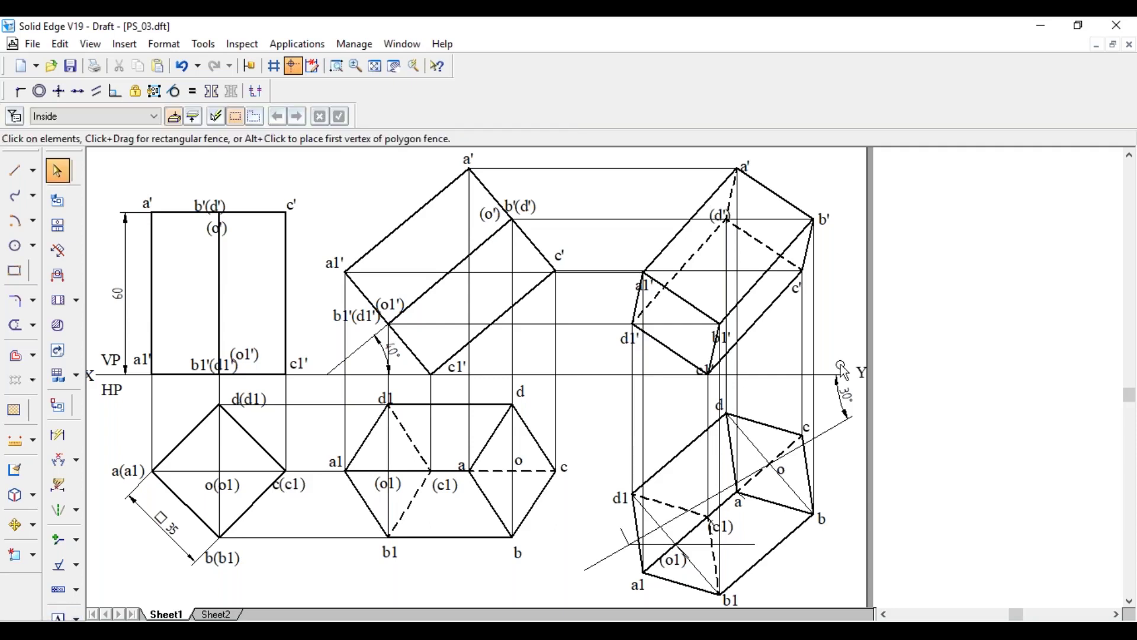
Draw thin continuous vertical projectors from o and o1 of the final top view up to the b'(d') and b1'(d1') horizontal projectors.
click(18, 176)
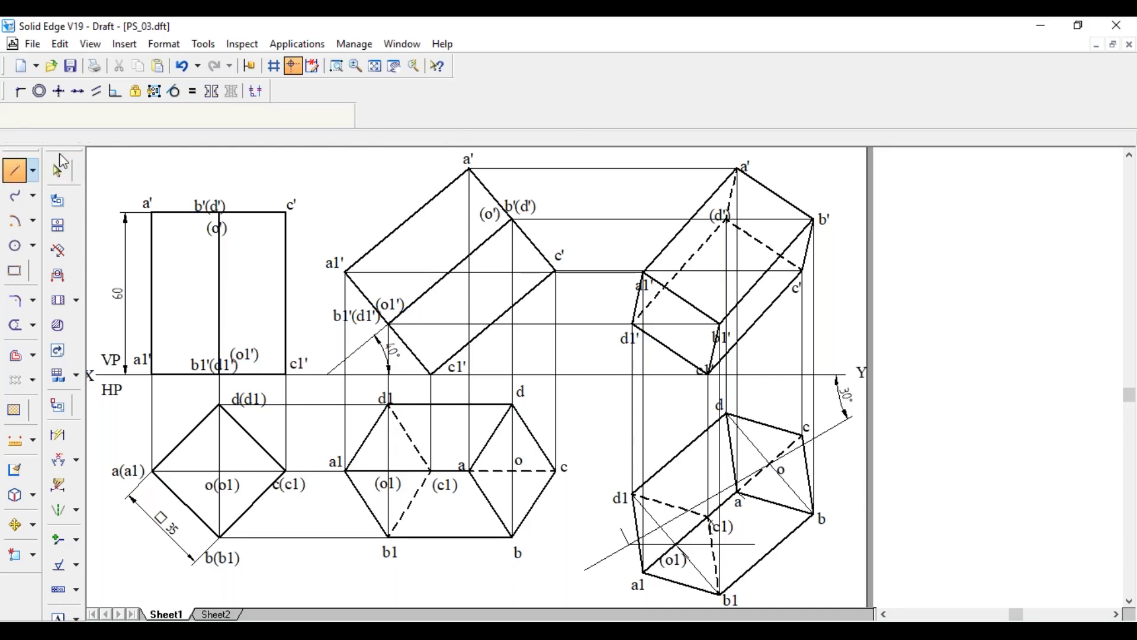
click(131, 116)
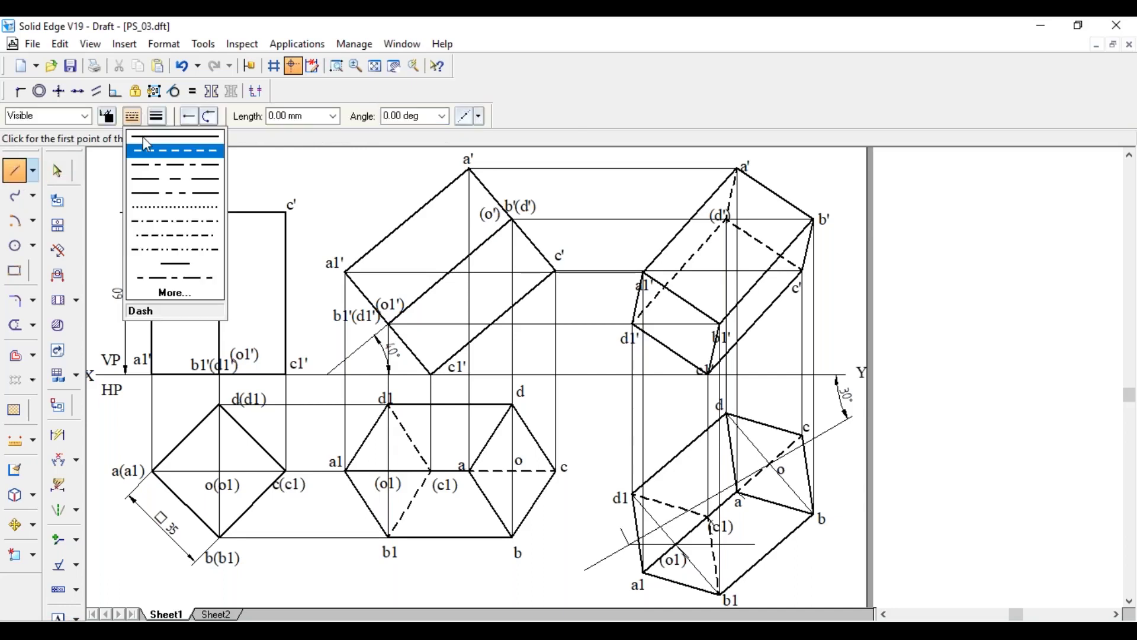
click(157, 116)
click(178, 146)
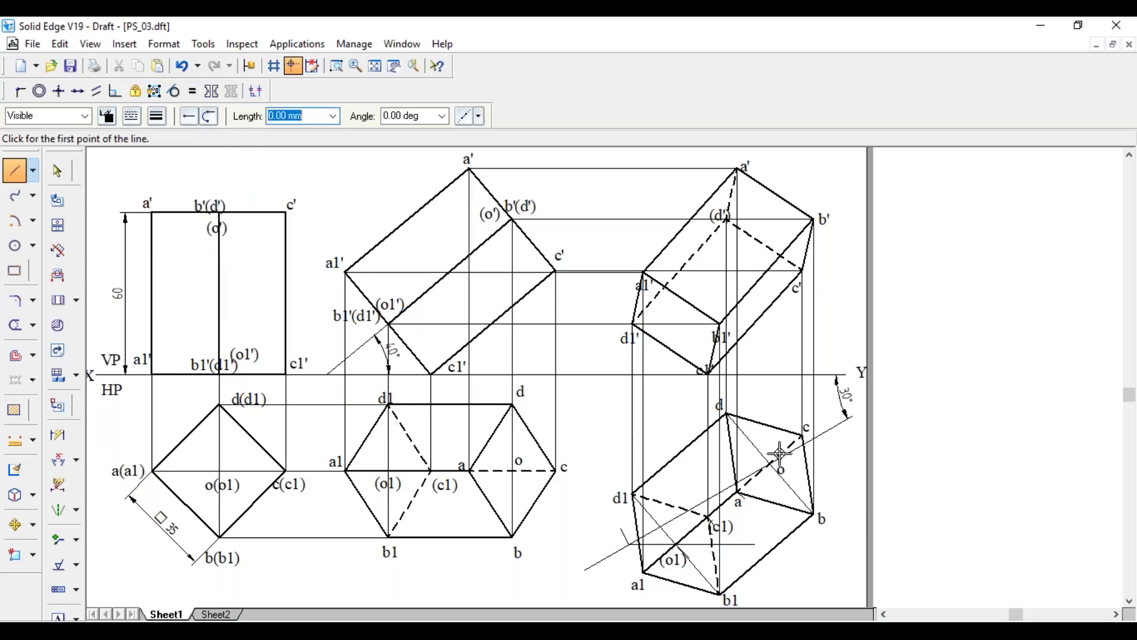
click(771, 462)
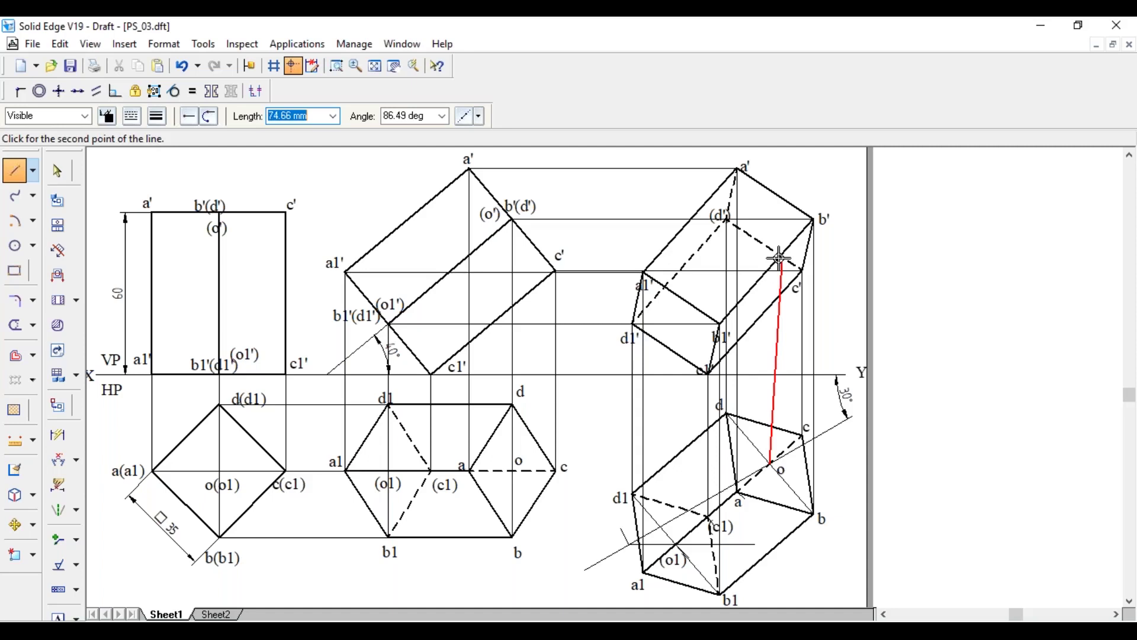
click(780, 259)
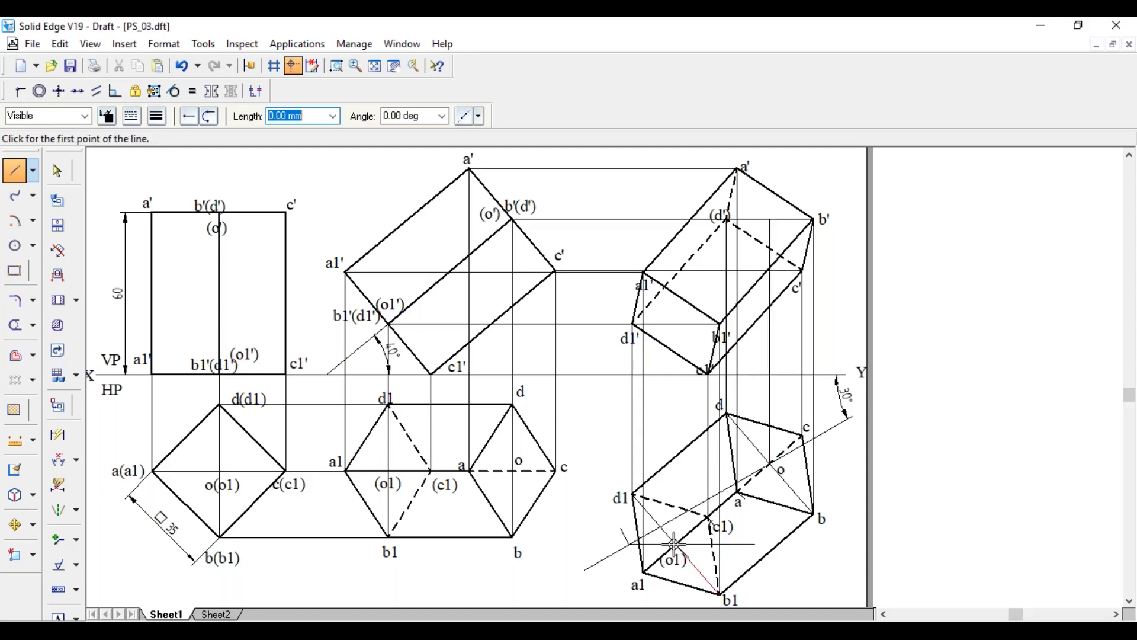
click(676, 544)
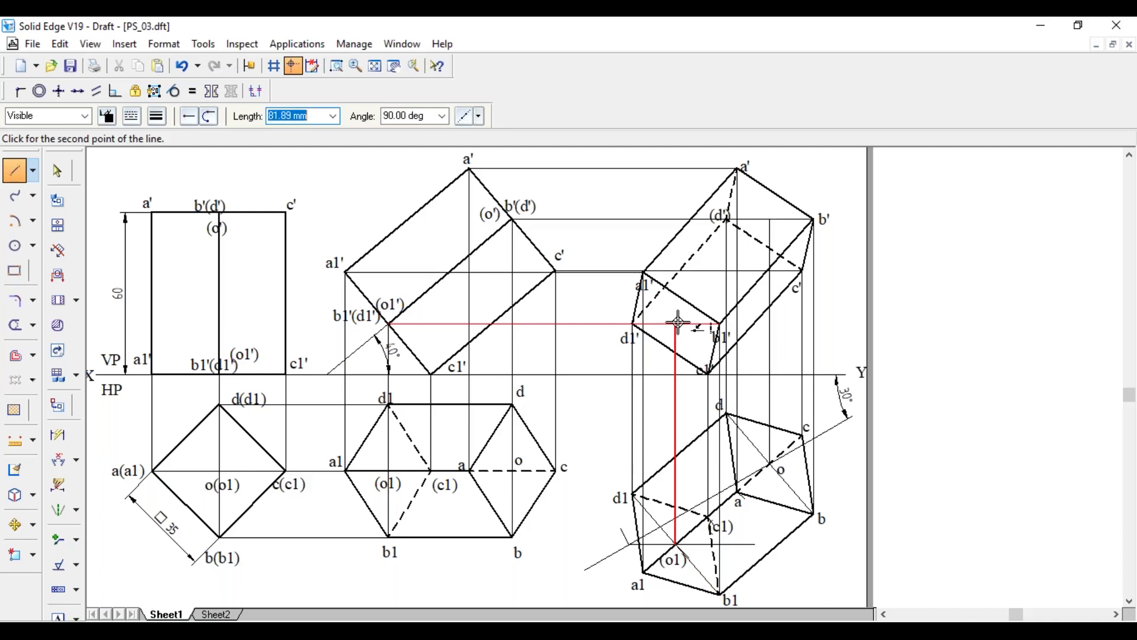
click(679, 323)
Draw the prism's axis in the final front view as a chain line between the upper ends of the o1 and o projectors.
click(131, 116)
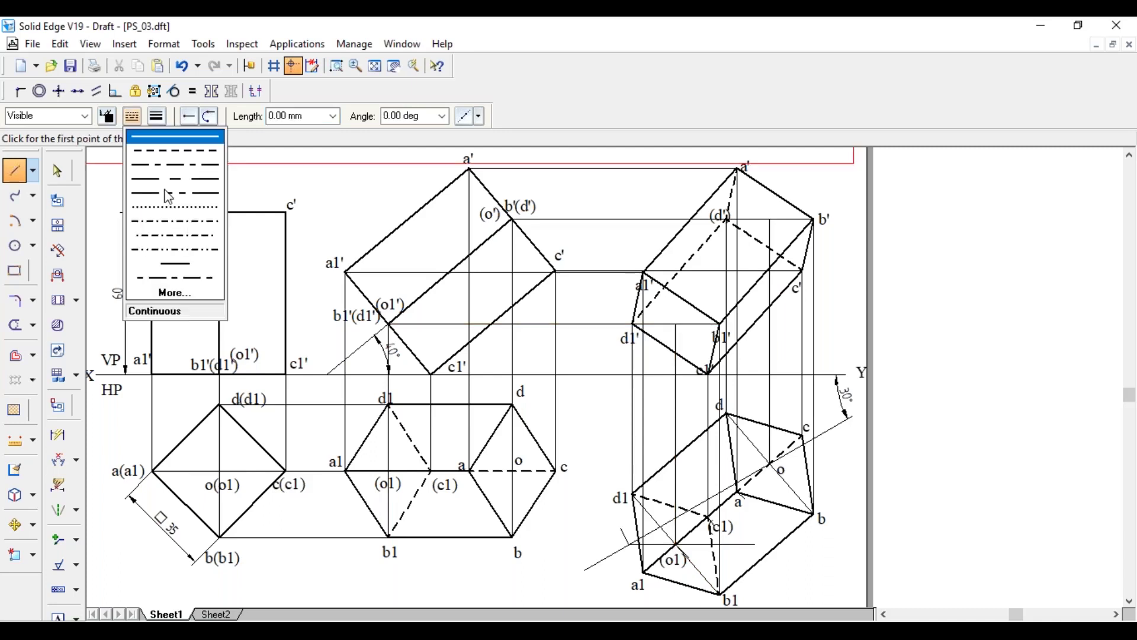
click(169, 196)
click(676, 324)
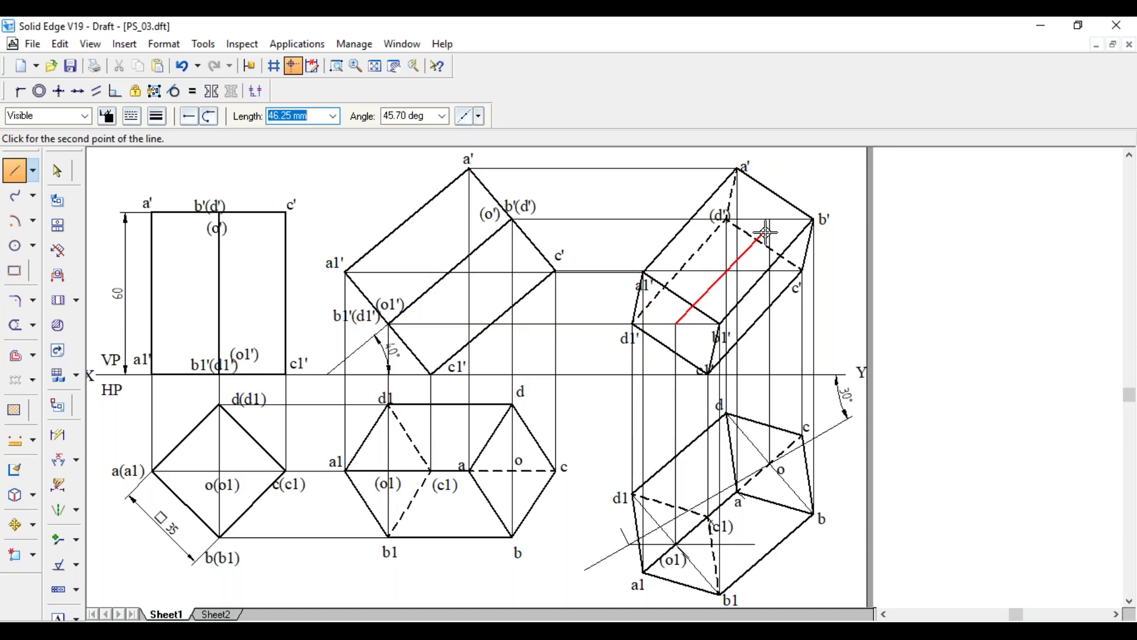
click(771, 225)
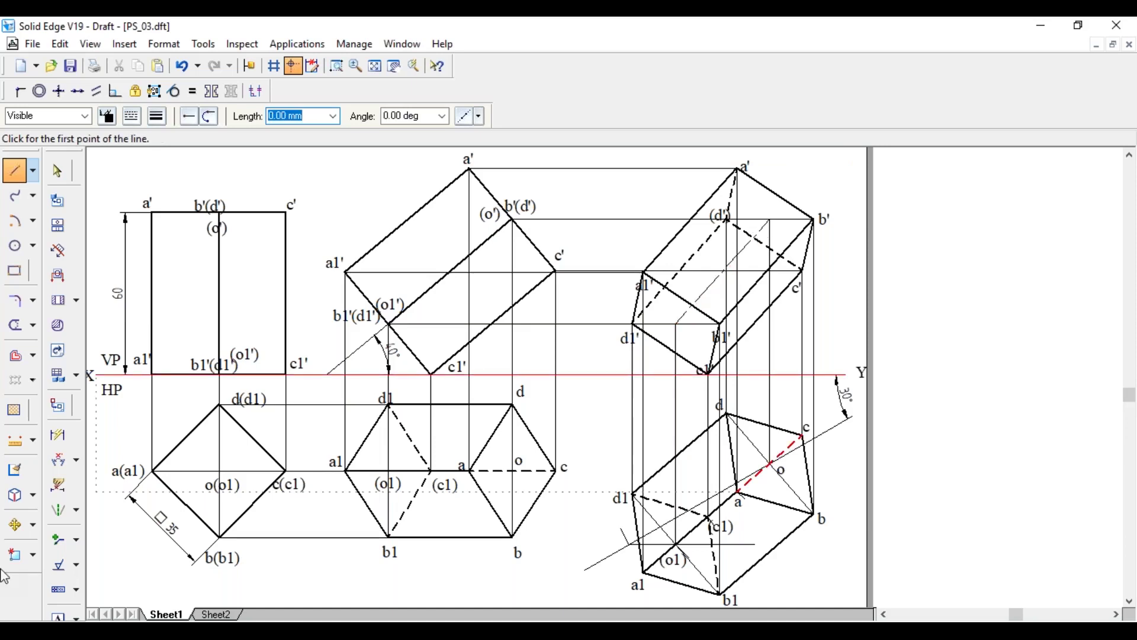
Label the axis ends in the final front view as o1' and (o').
click(58, 616)
click(765, 204)
text((o')
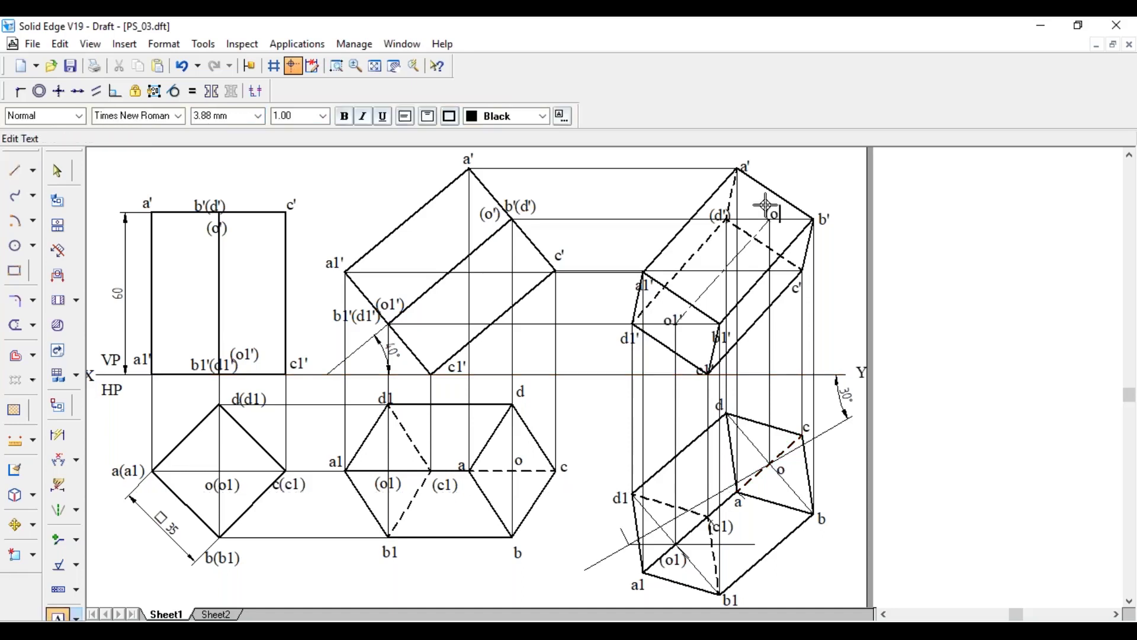
text())
key(Escape)
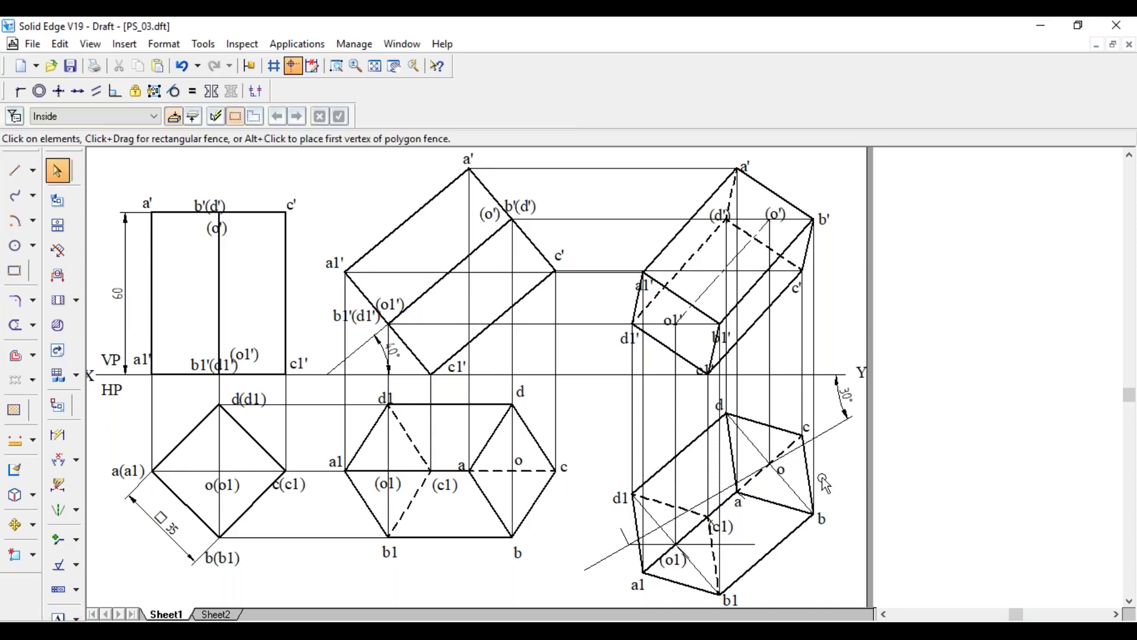
Dimension the angle between the dashed a–c axis line in the final top view and the XY line, placing it beside the 30° dimension.
scroll(853, 489, down, 1)
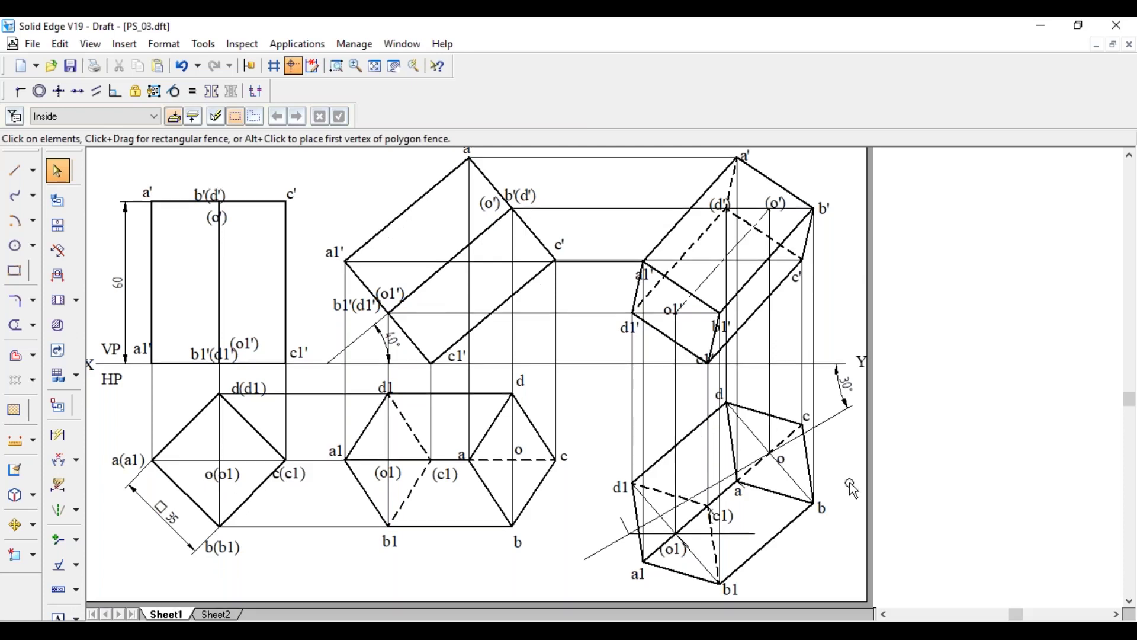
click(59, 461)
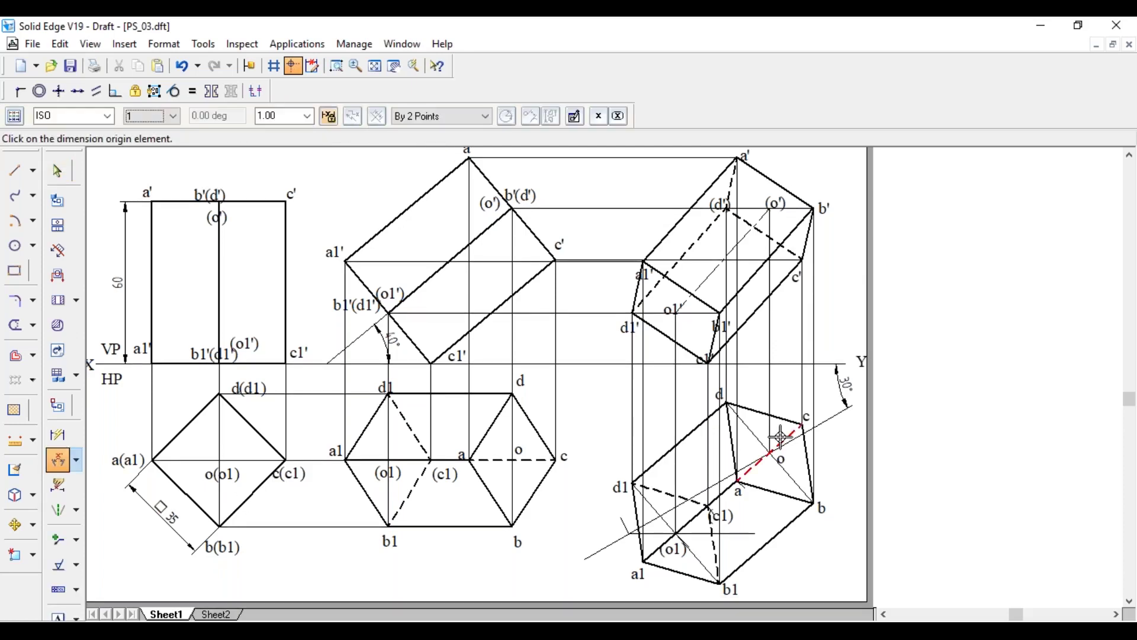
click(781, 437)
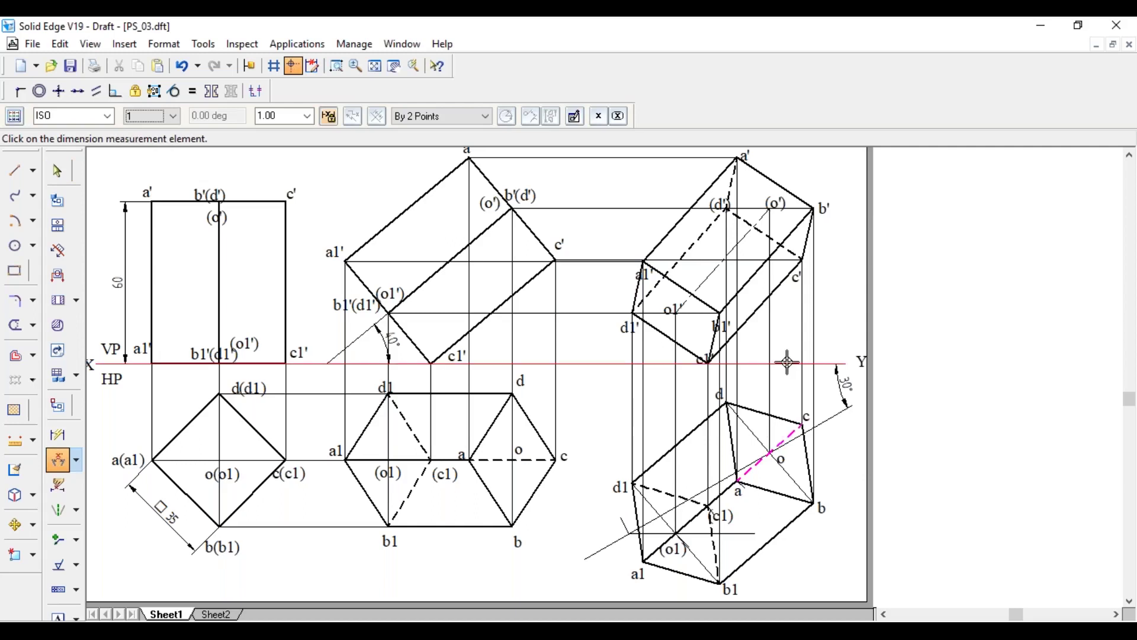
click(787, 363)
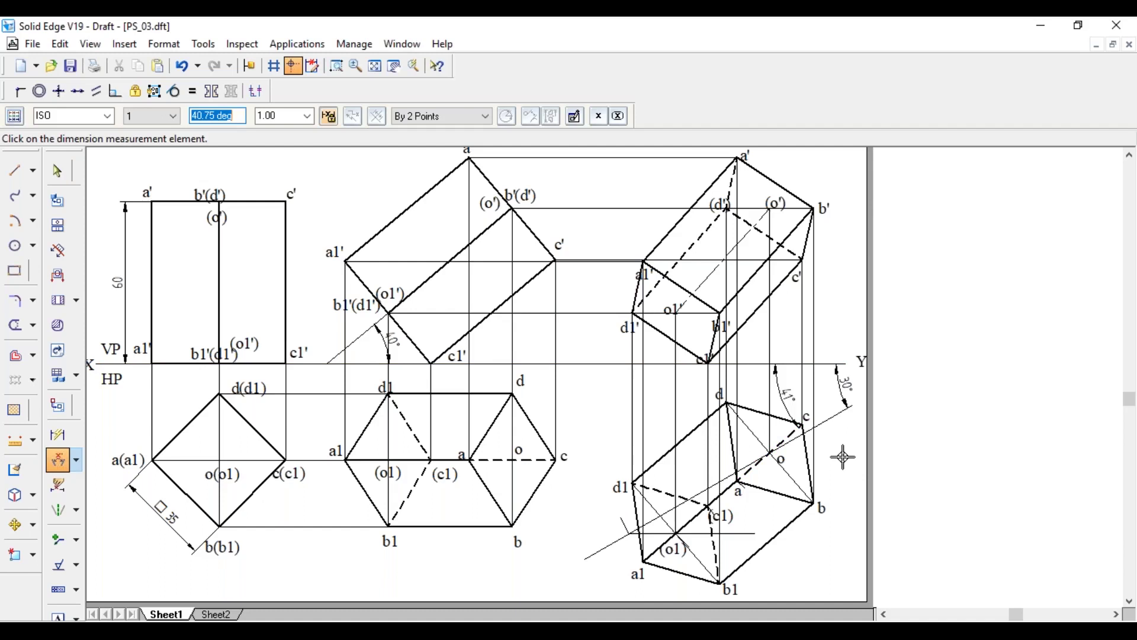
Add the note "β = 41" below the second top view, using the Symbol font for β and Times New Roman for the rest.
scroll(843, 456, down, 1)
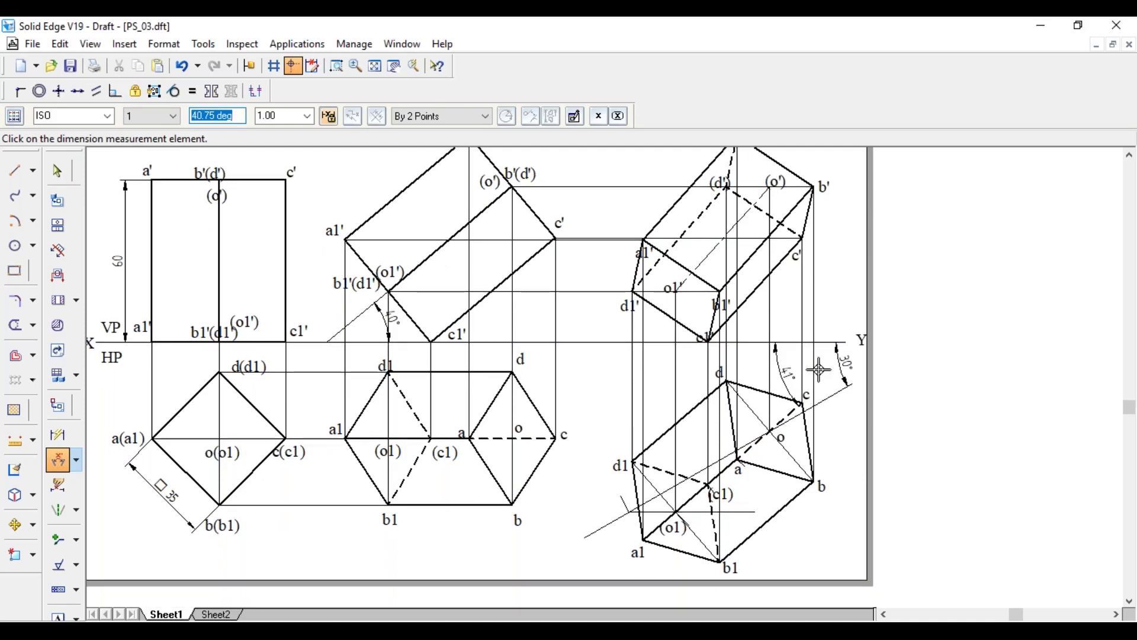
click(58, 617)
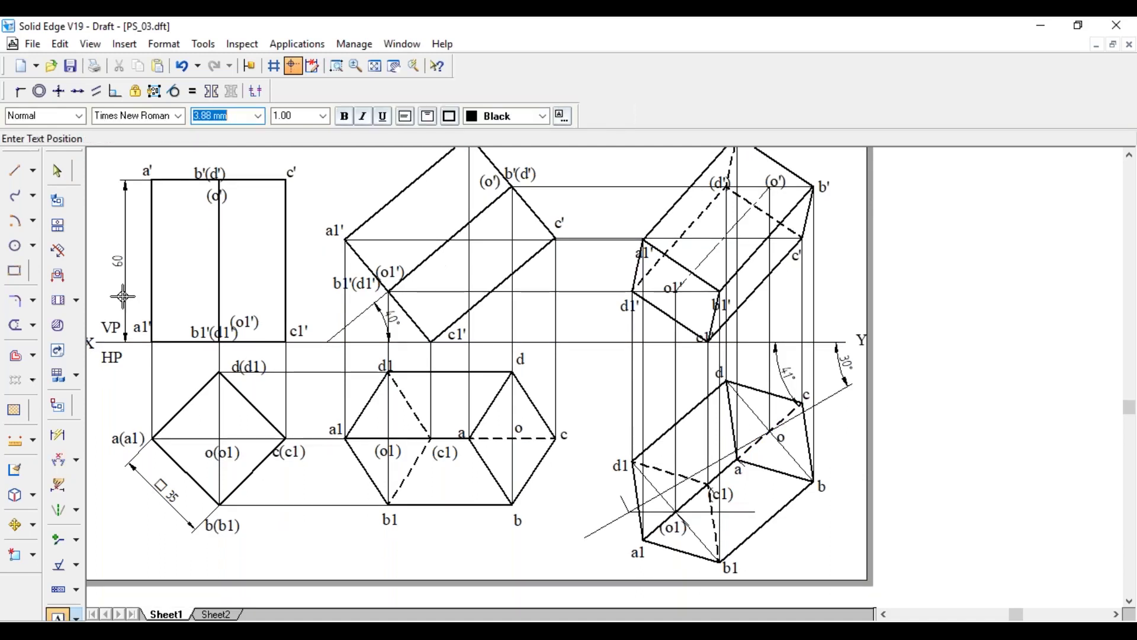
click(133, 115)
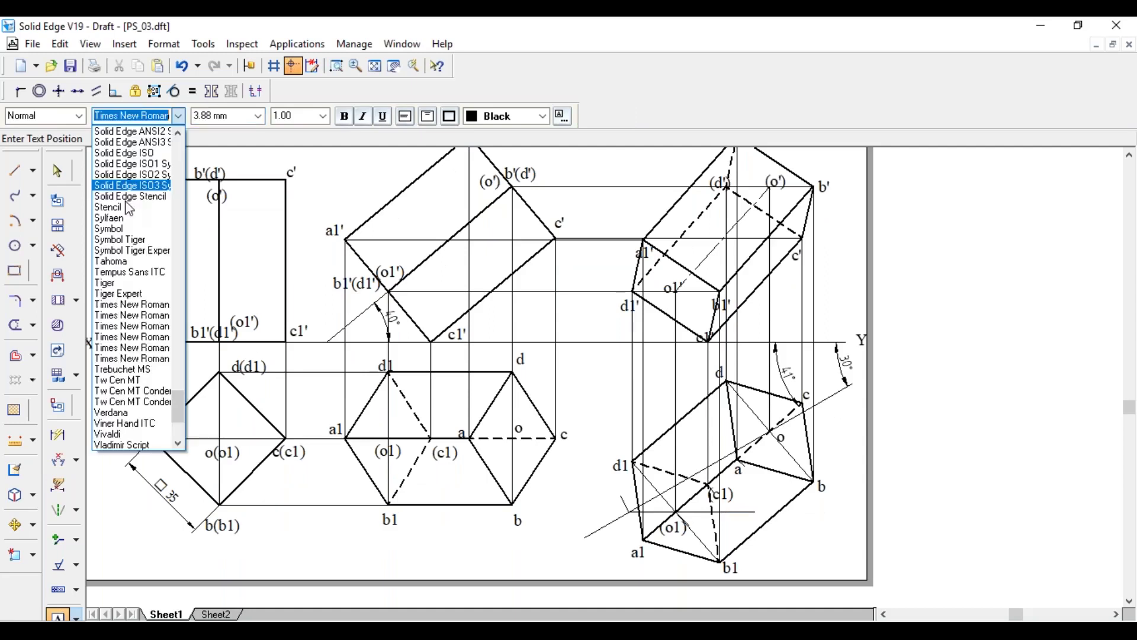
click(109, 229)
click(440, 552)
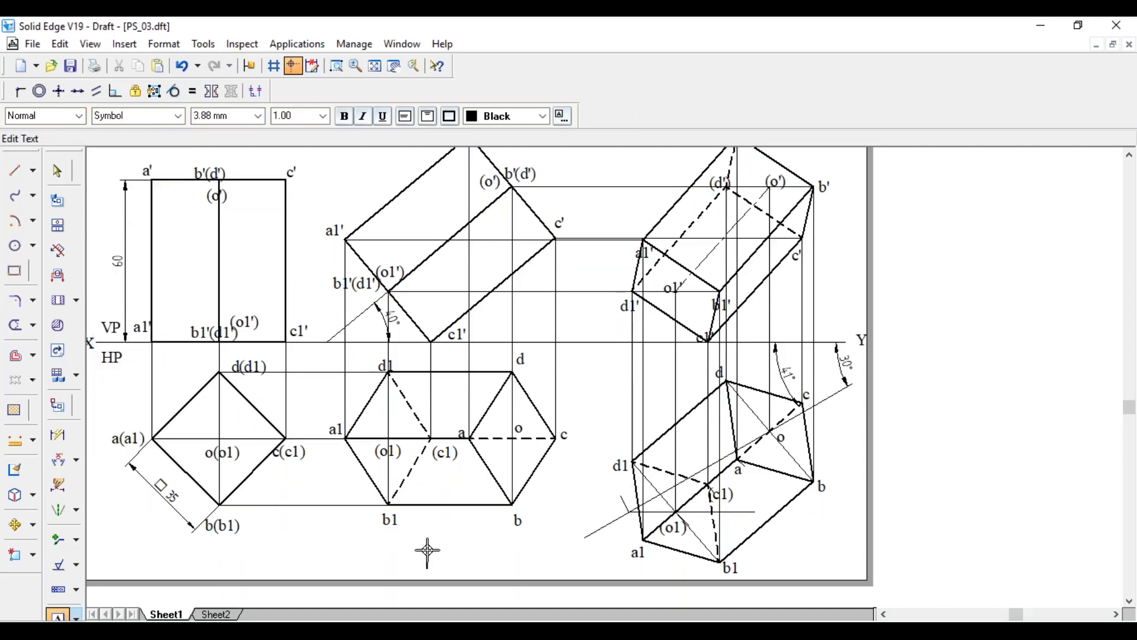
text(b)
click(171, 115)
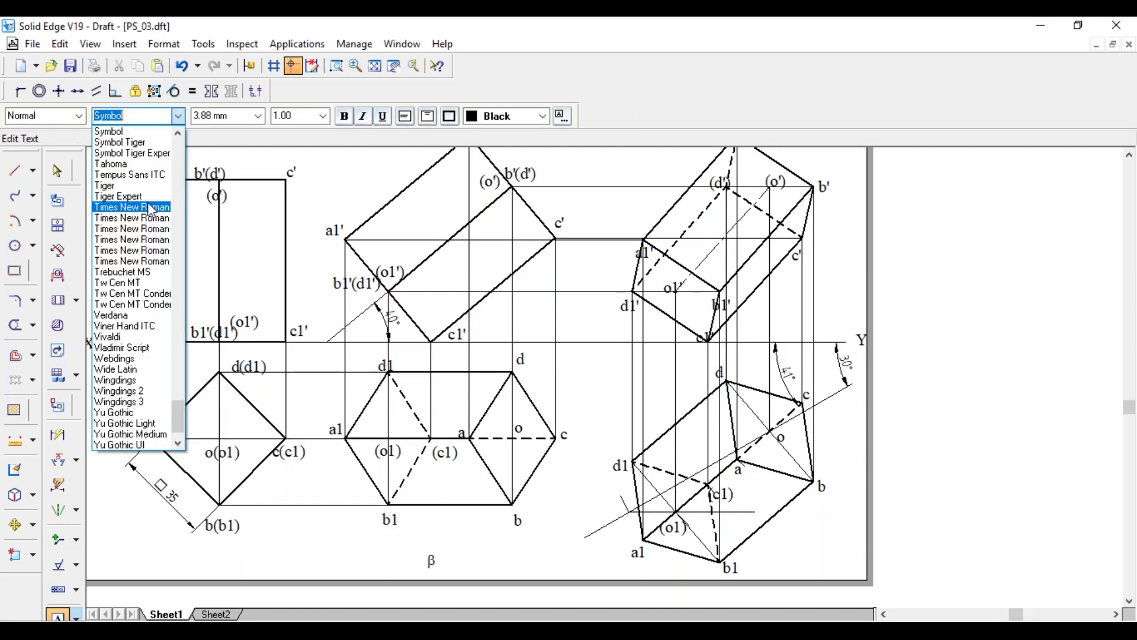
click(151, 207)
text(=)
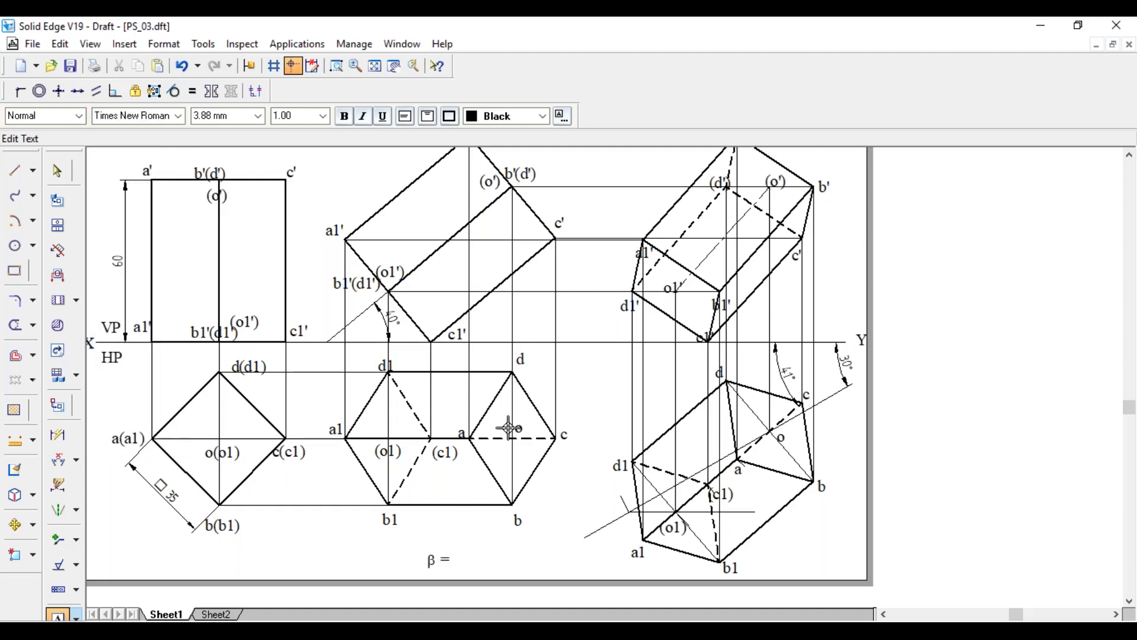
text( 41)
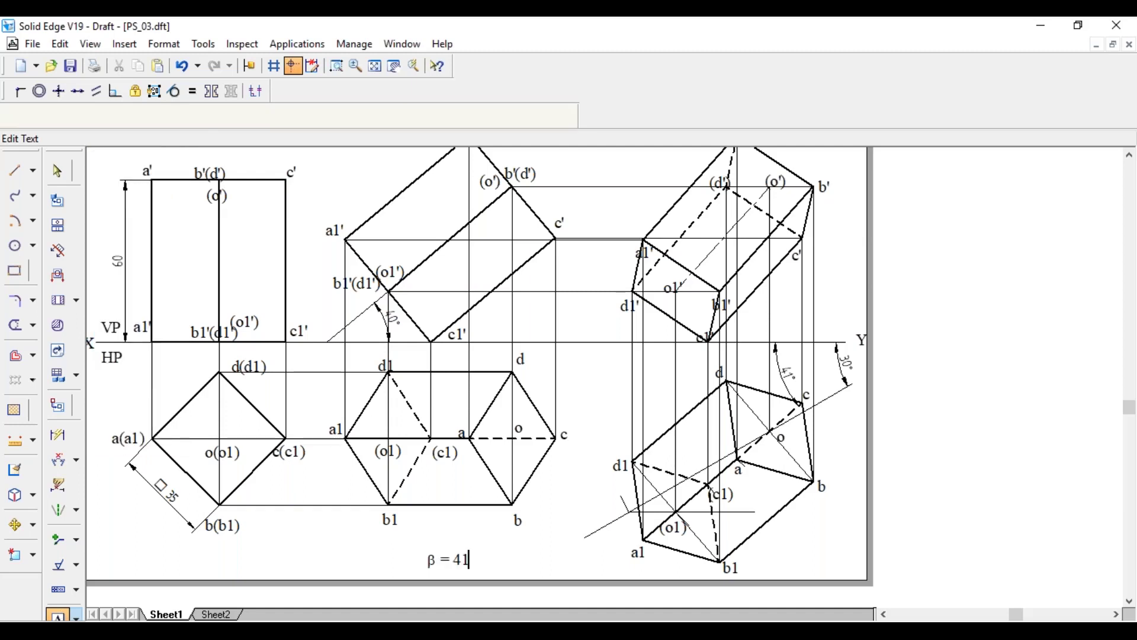